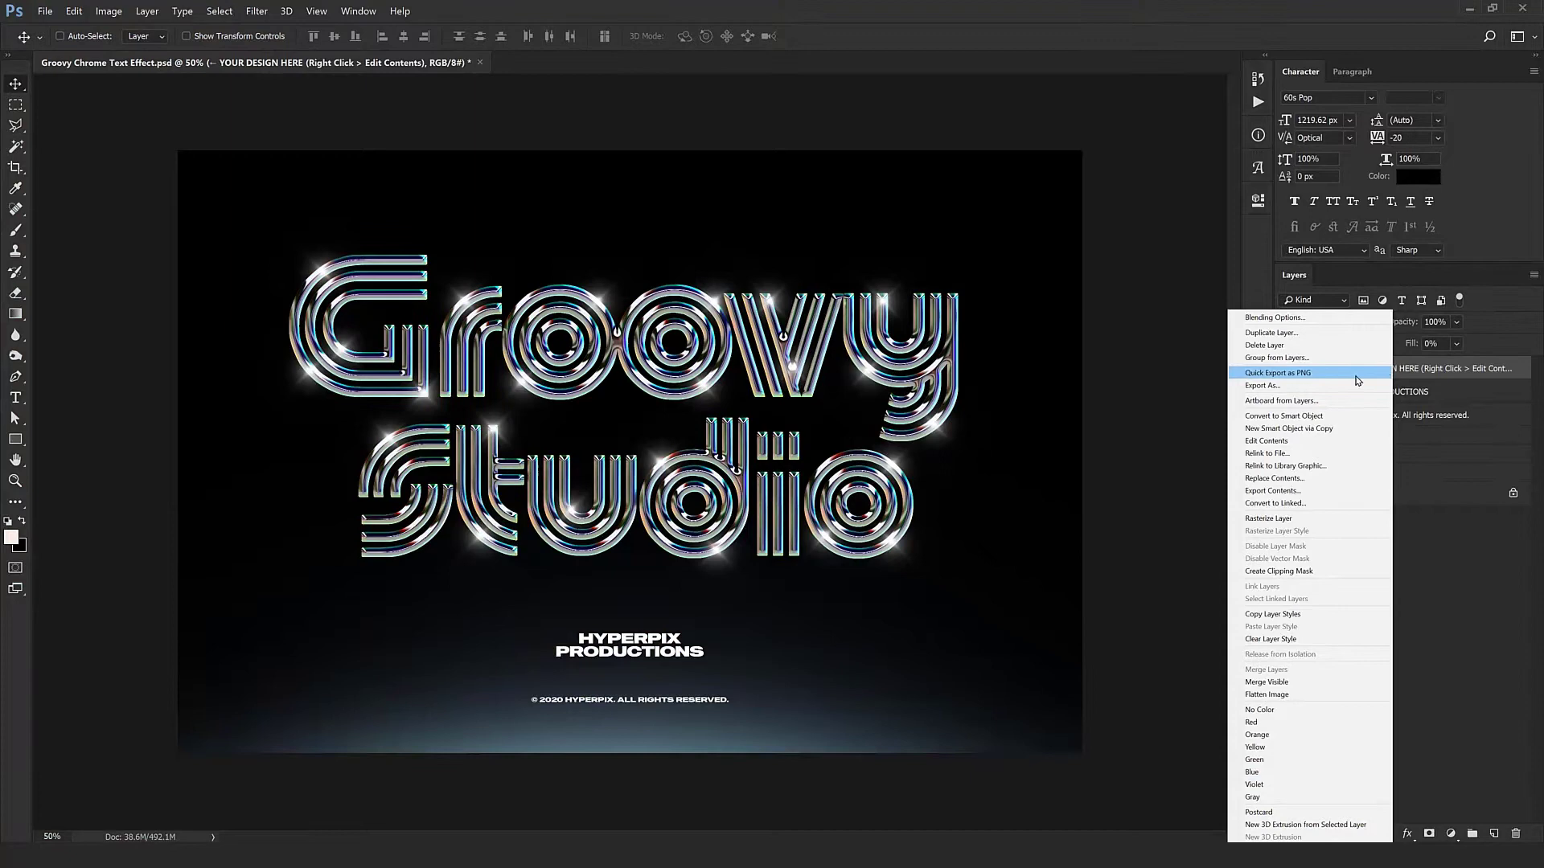
Change the design's words Groovy and Studio to Chrome and Stylers, and save it
{"action": "left_click", "coordinate": [1261, 442]}
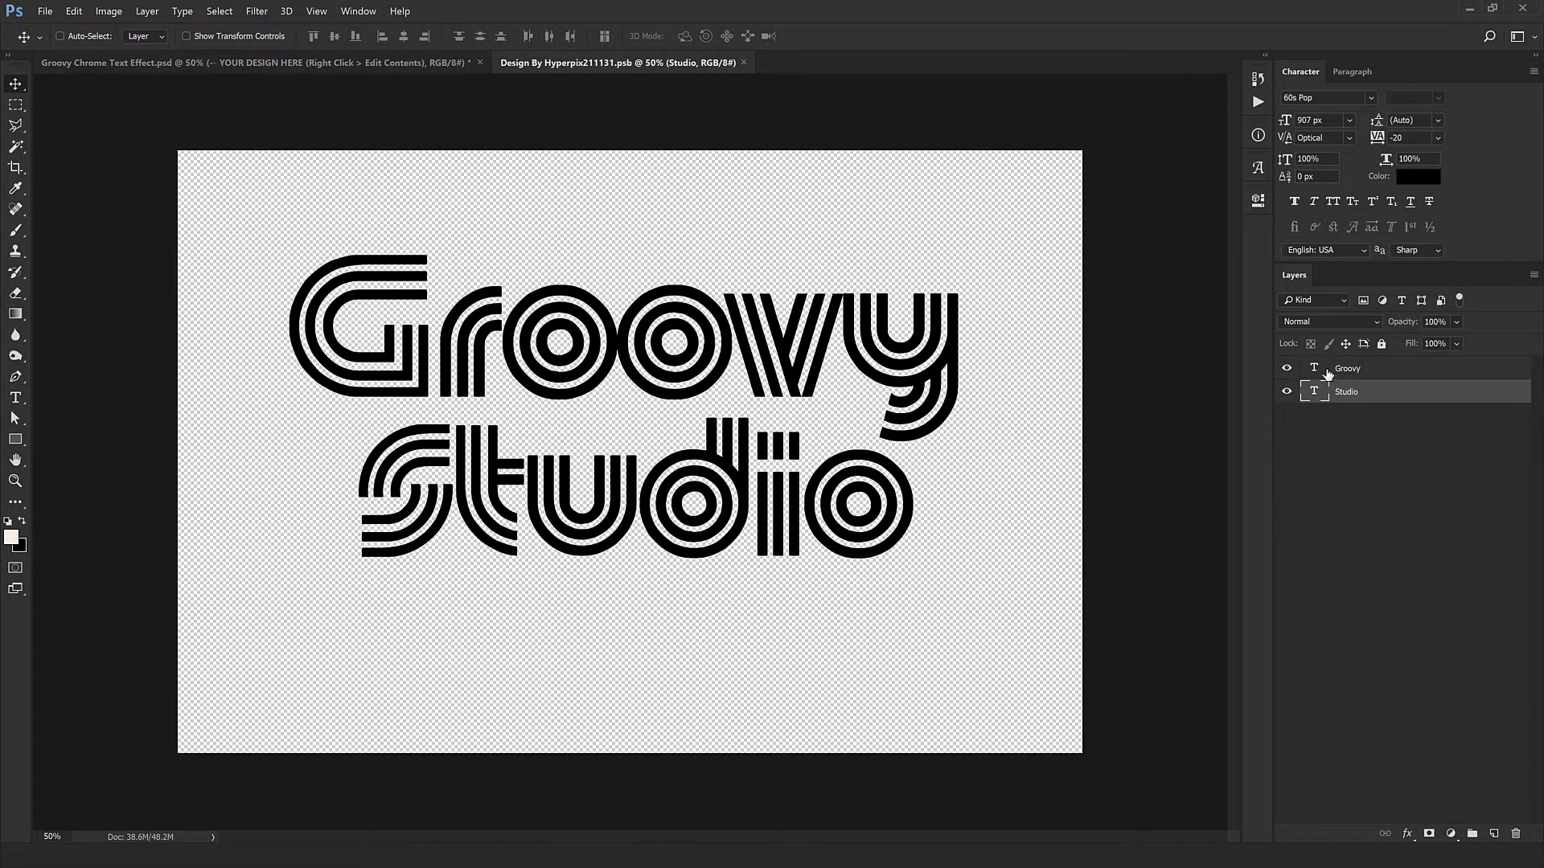
{"action": "double_click", "coordinate": [1315, 369]}
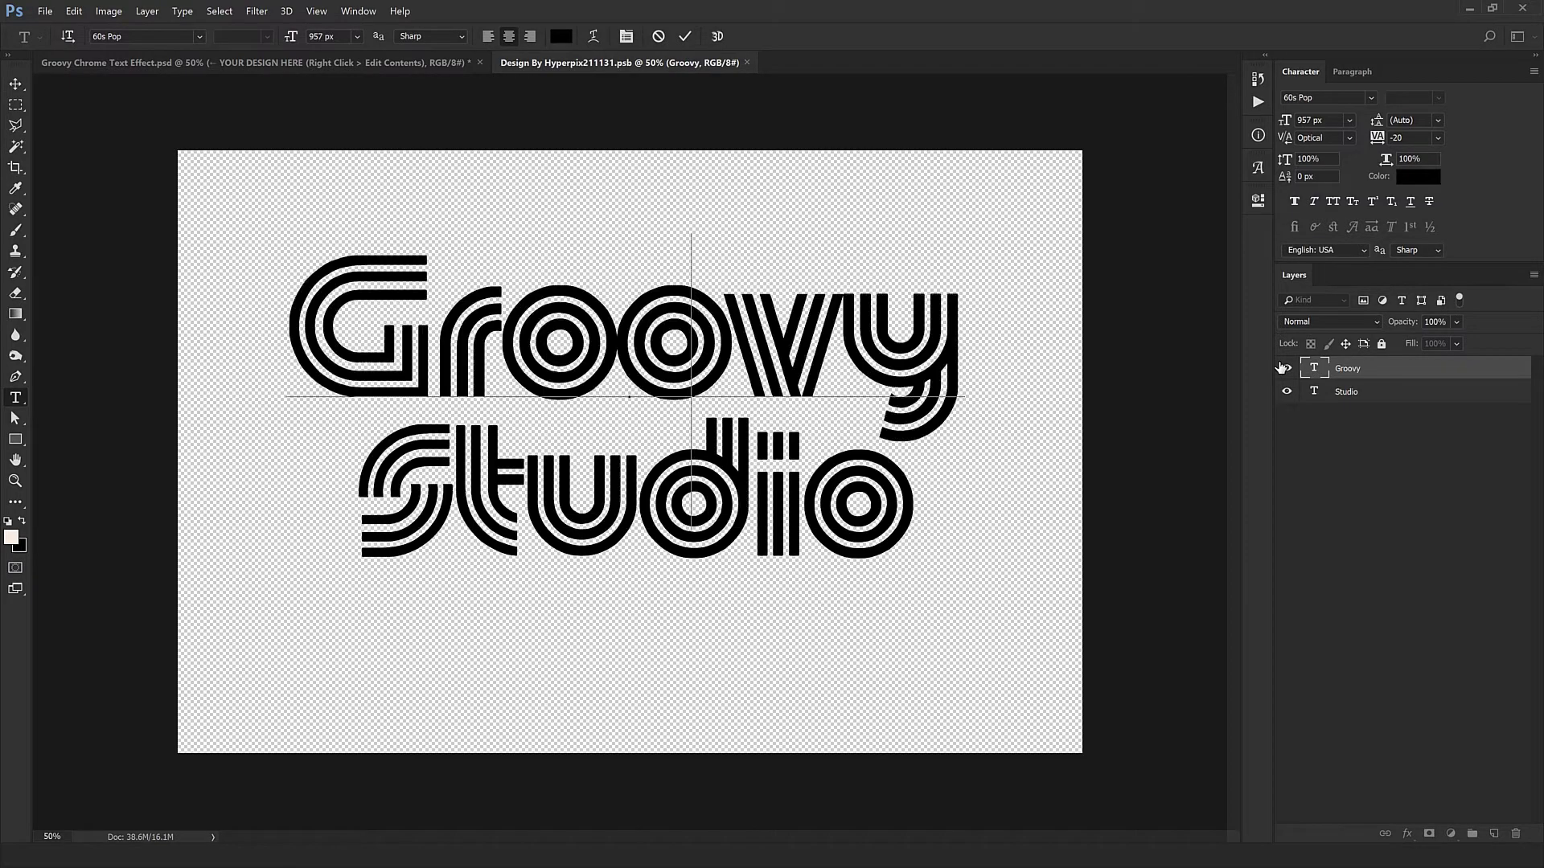
{"action": "type", "text": "Chrome"}
{"action": "key", "text": "ctrl+Return"}
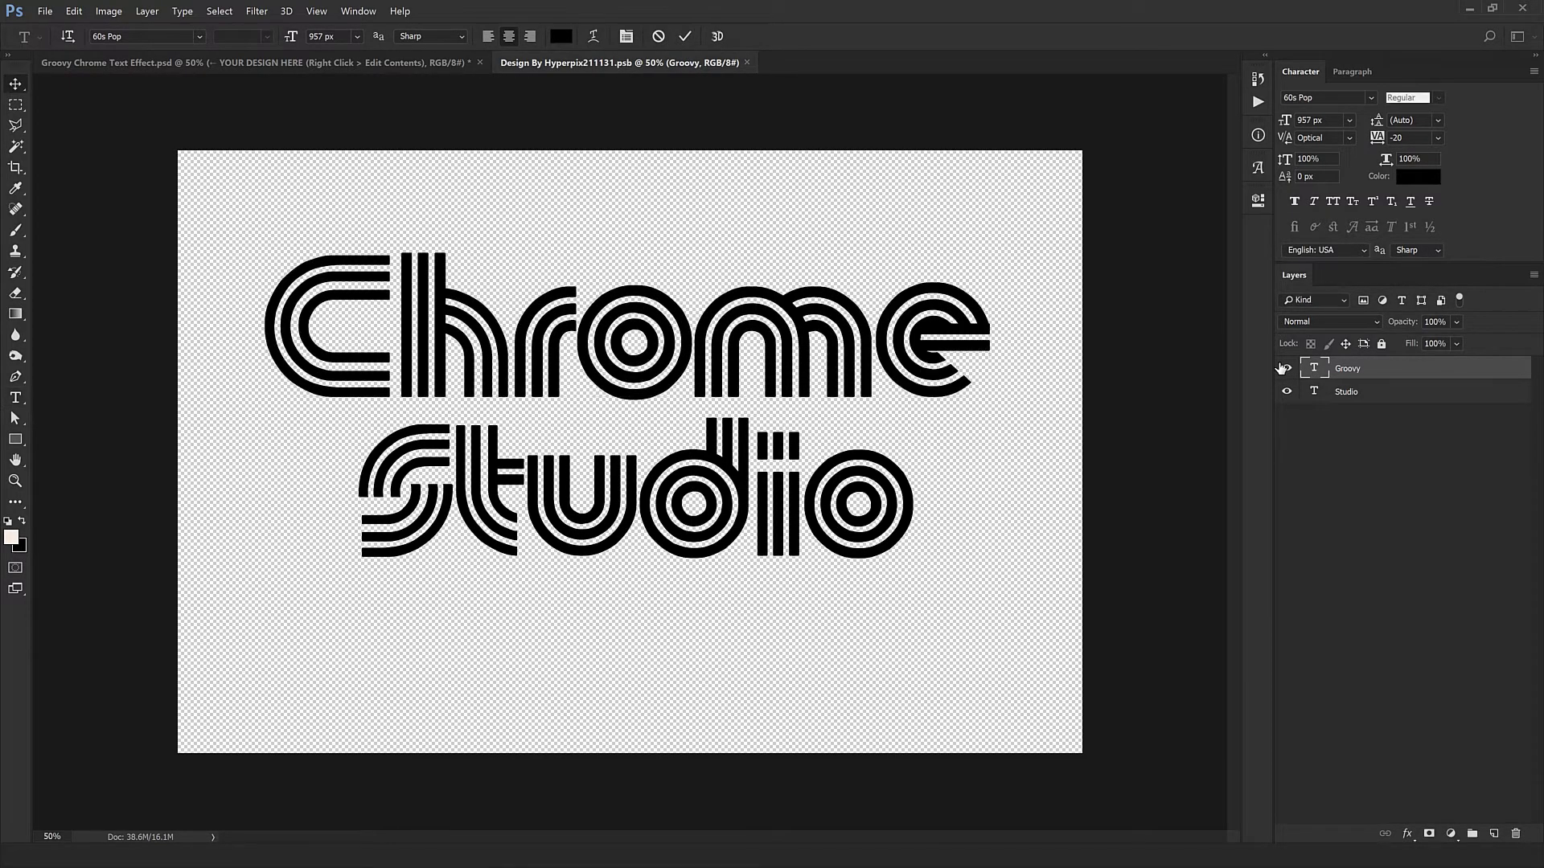
{"action": "double_click", "coordinate": [1315, 393]}
{"action": "type", "text": "Sty"}
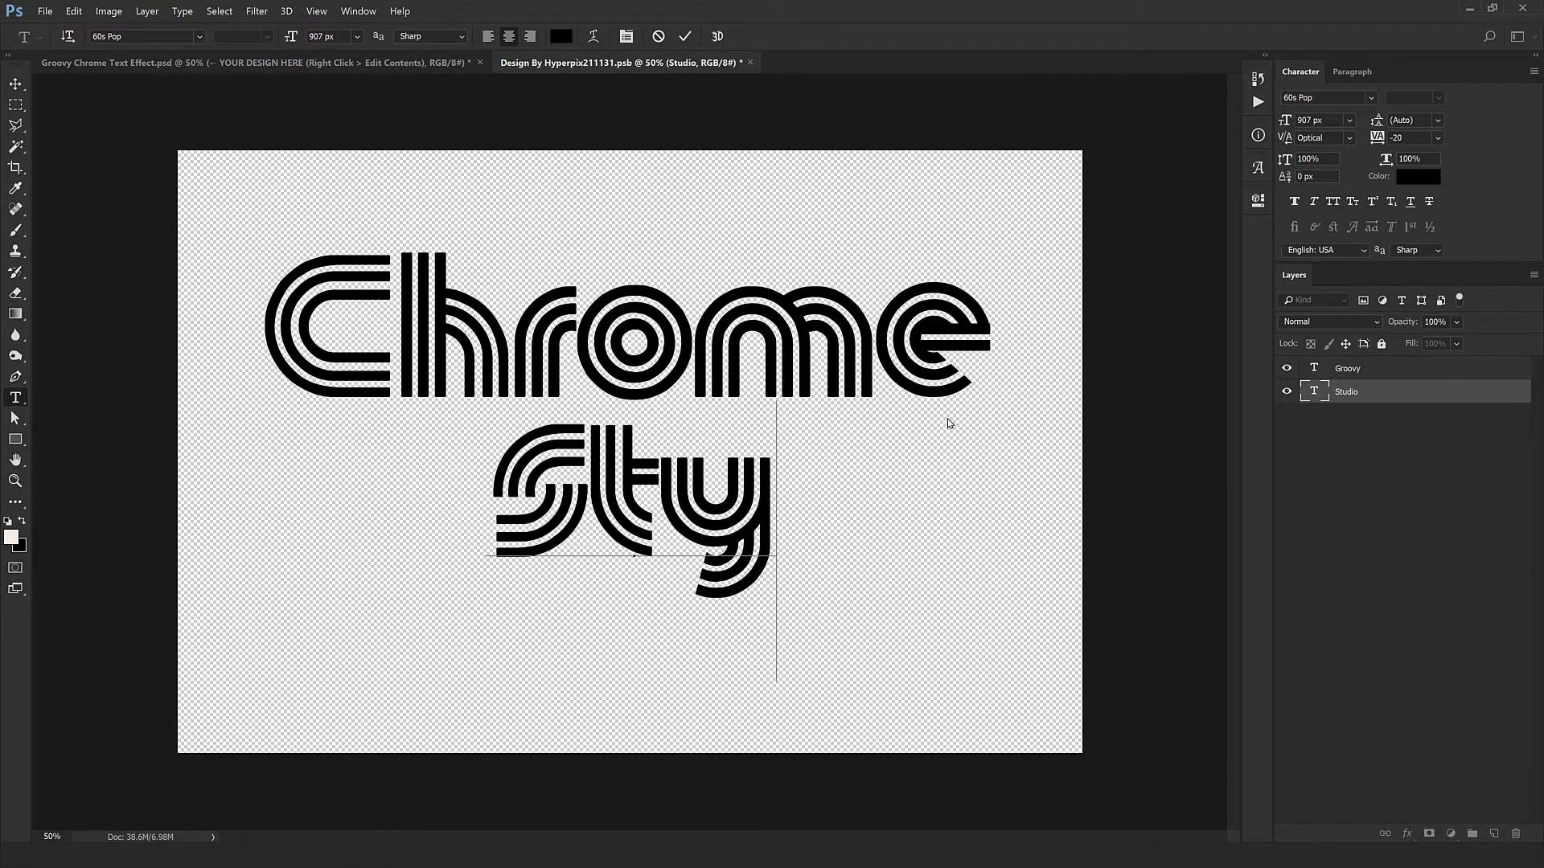
{"action": "type", "text": "le"}
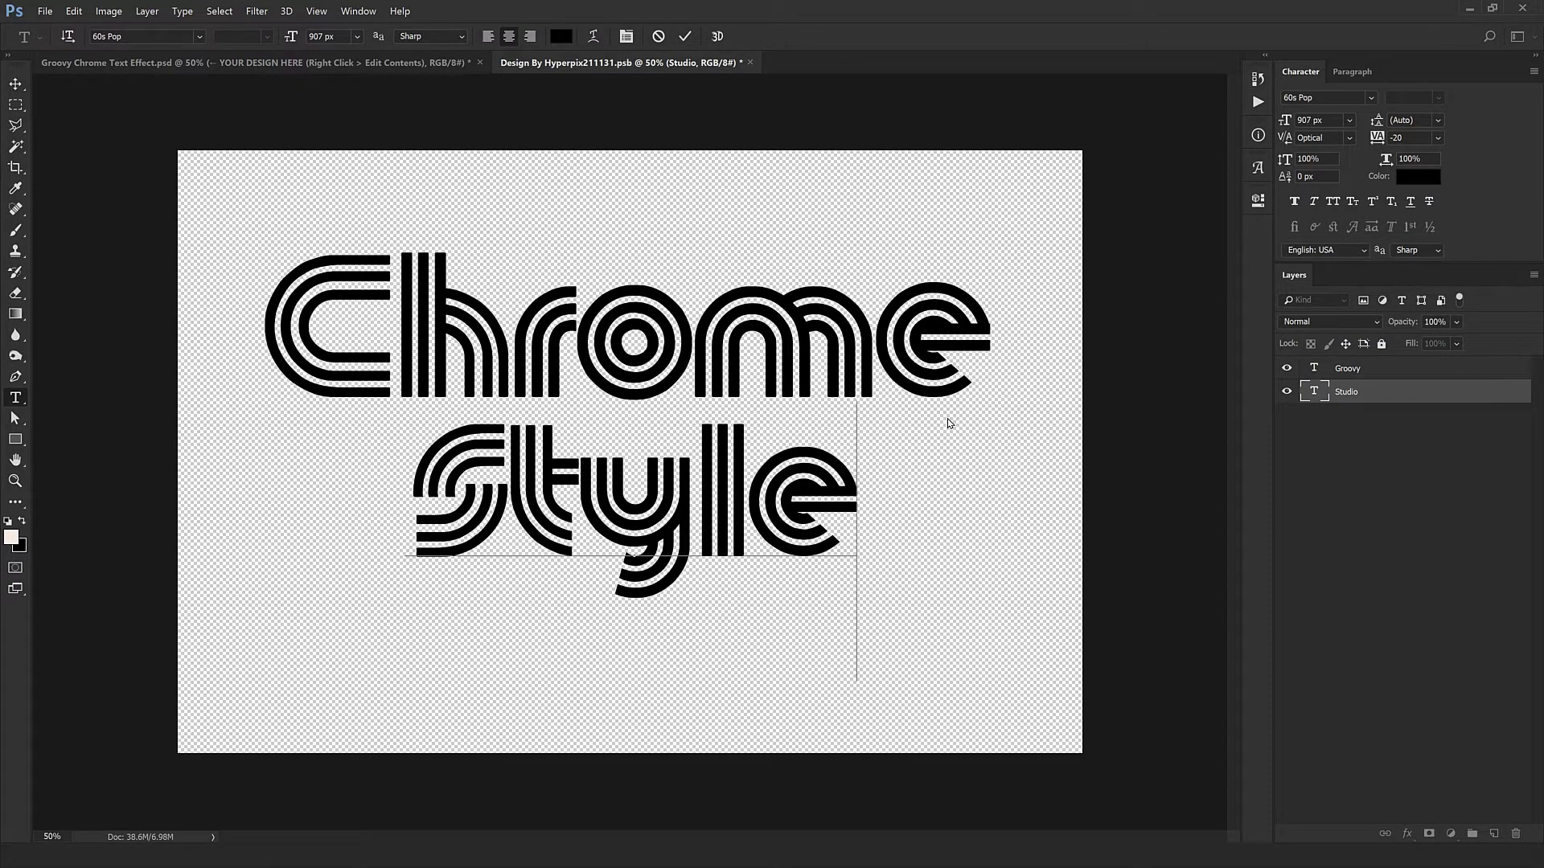
{"action": "type", "text": "rs"}
{"action": "key", "text": "ctrl+Return"}
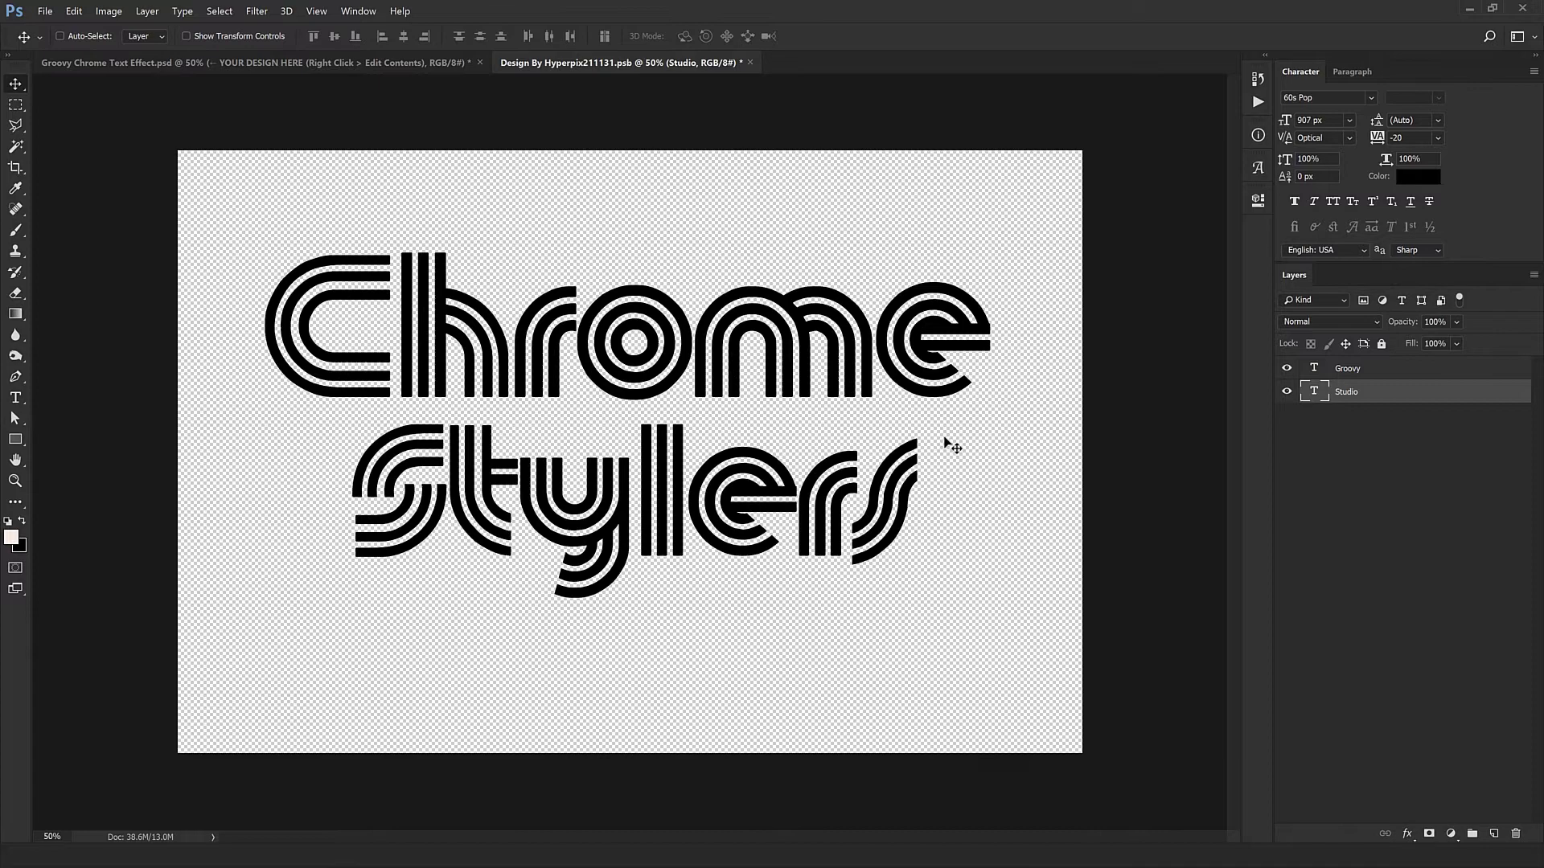
{"action": "left_click", "coordinate": [753, 64]}
{"action": "left_click", "coordinate": [676, 326]}
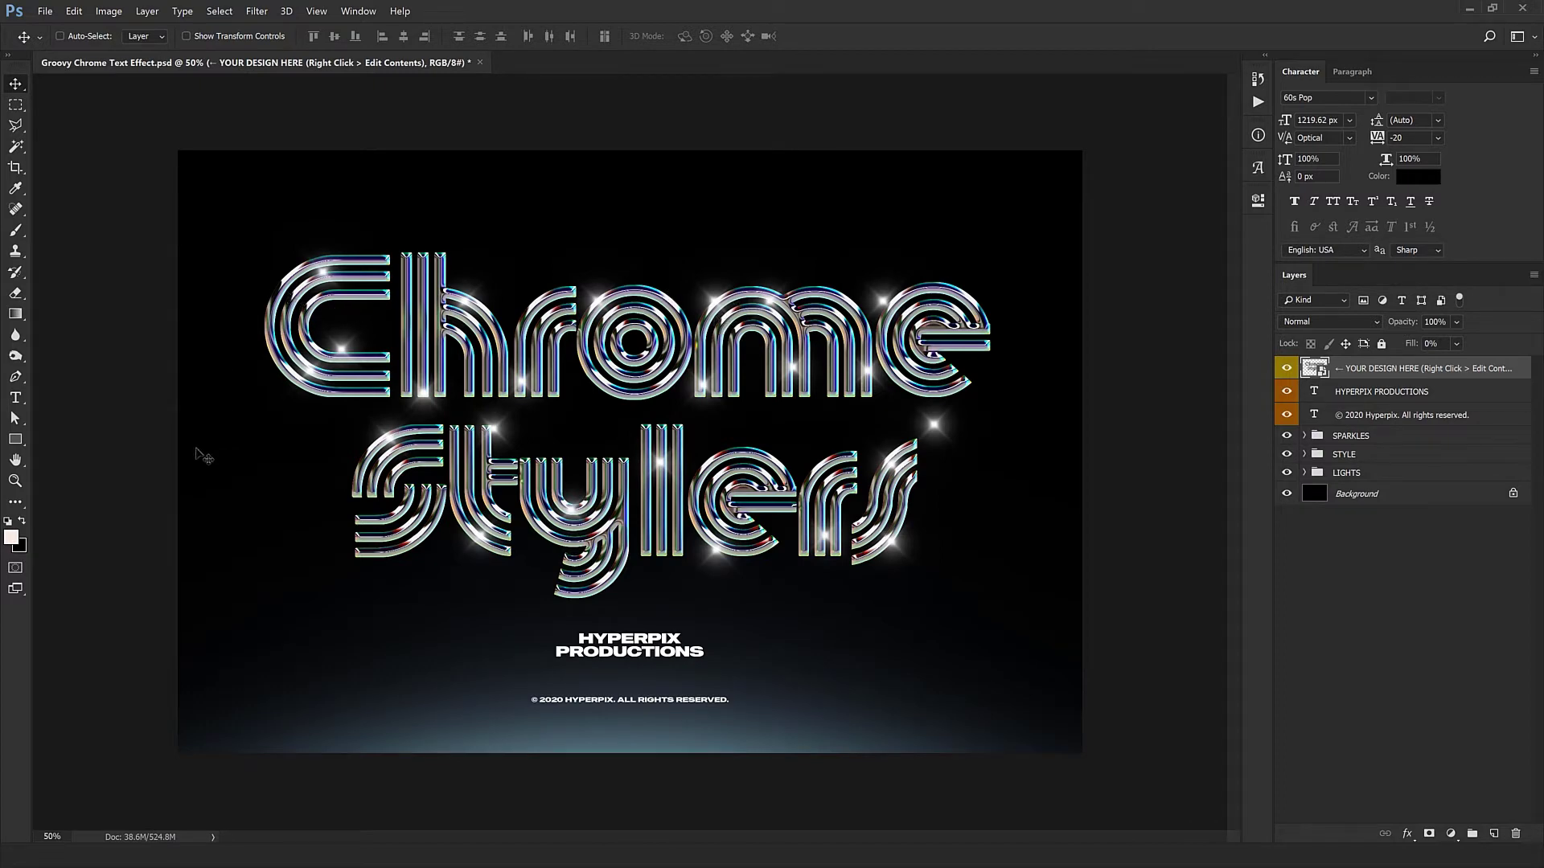
{"action": "scroll", "coordinate": [607, 330], "scroll_direction": "up", "scroll_amount": 1}
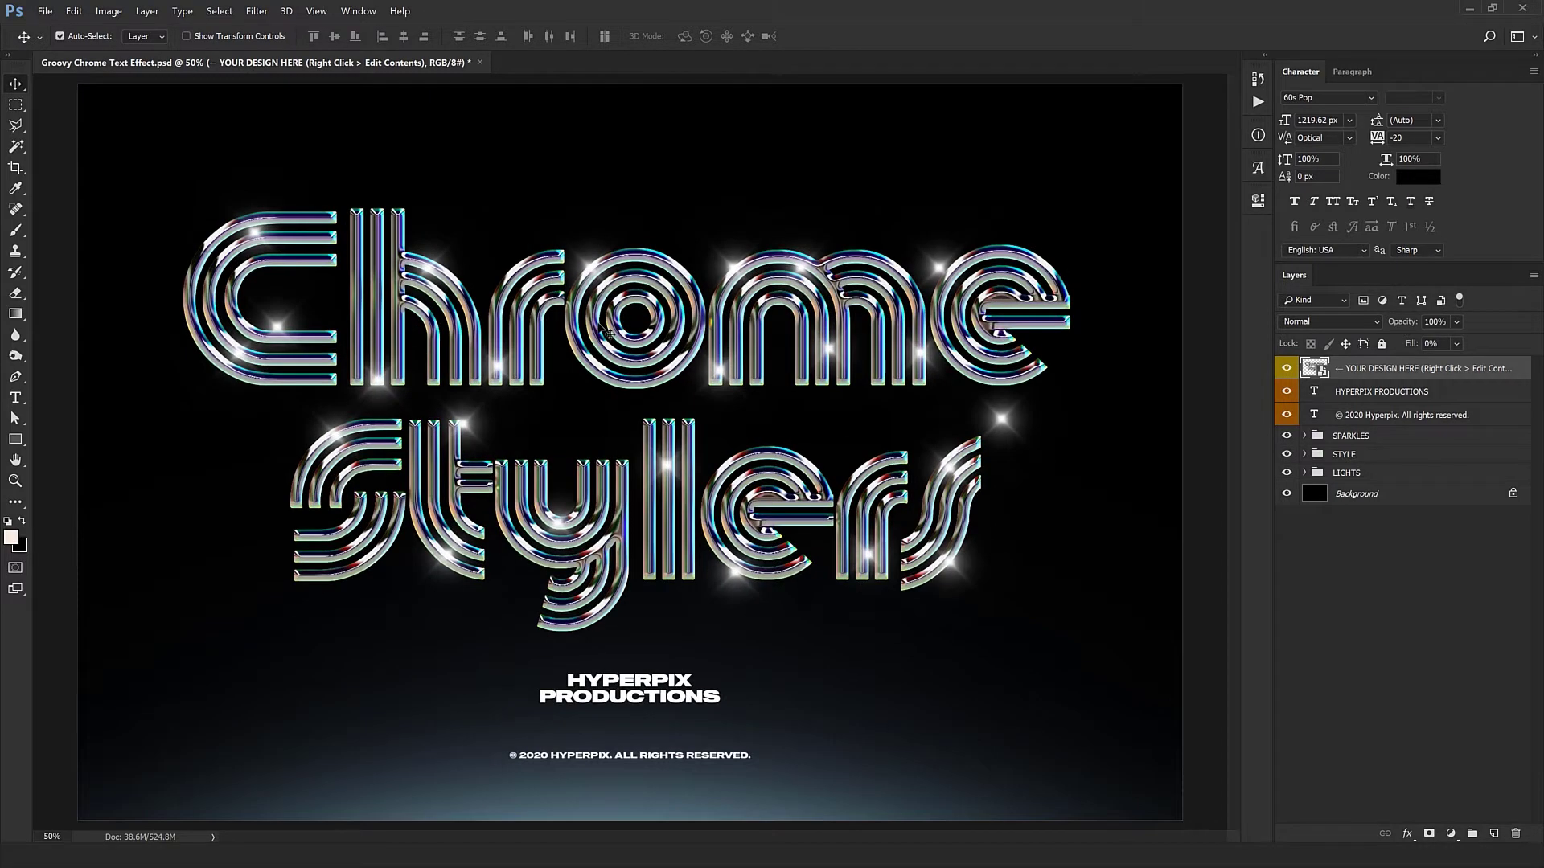
{"action": "scroll", "coordinate": [610, 330], "scroll_direction": "up", "scroll_amount": 1}
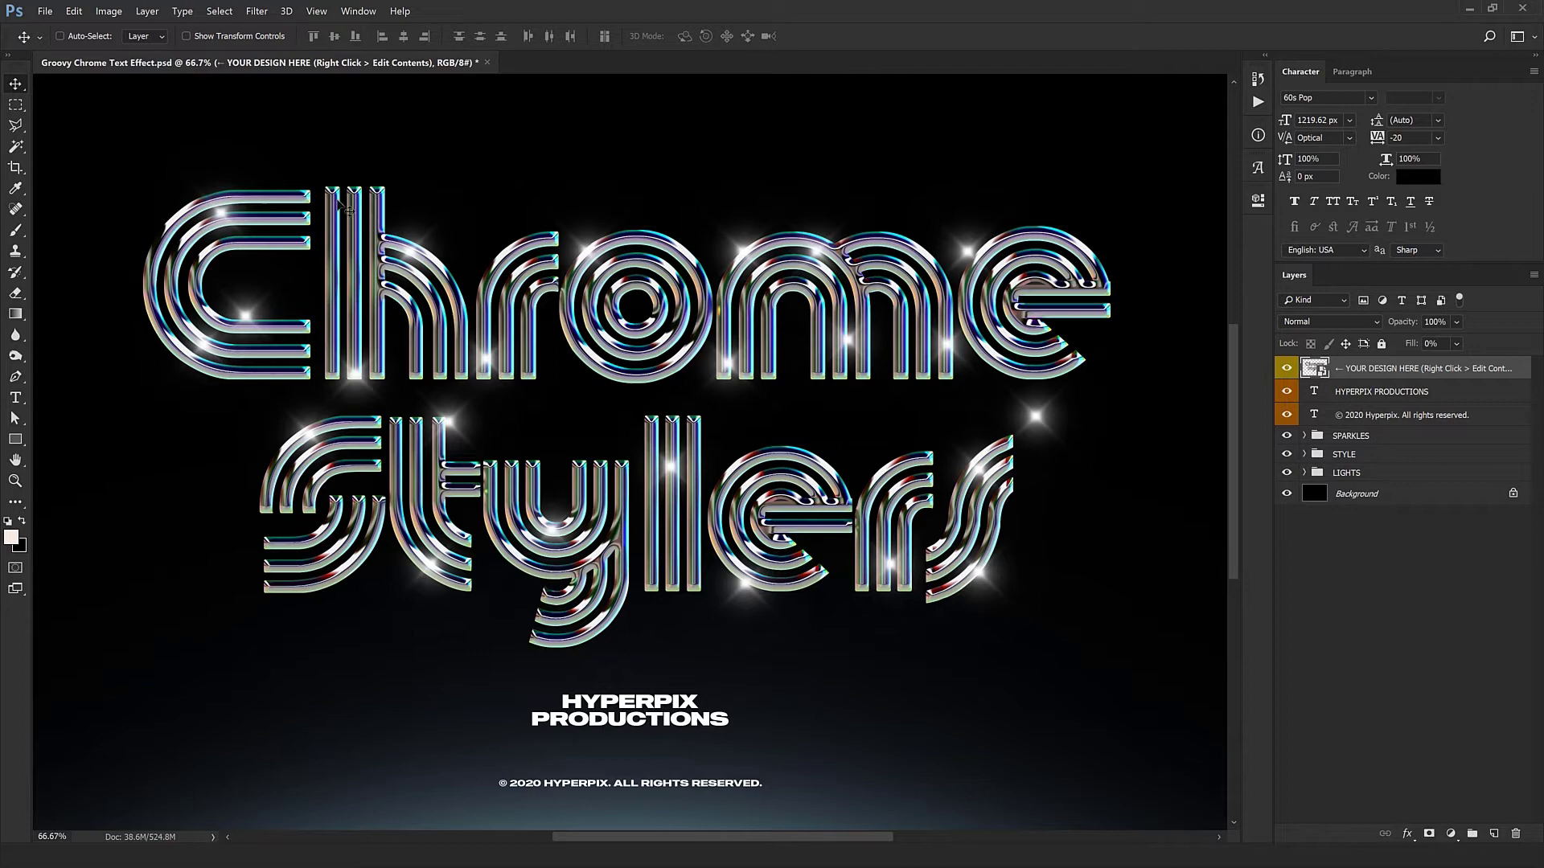
{"action": "scroll", "coordinate": [411, 353], "scroll_direction": "up", "scroll_amount": 1}
Pan across the enlarged 'Chrome Stylers' chrome letters to inspect them
{"action": "left_click_drag", "start_coordinate": [965, 508], "coordinate": [789, 610]}
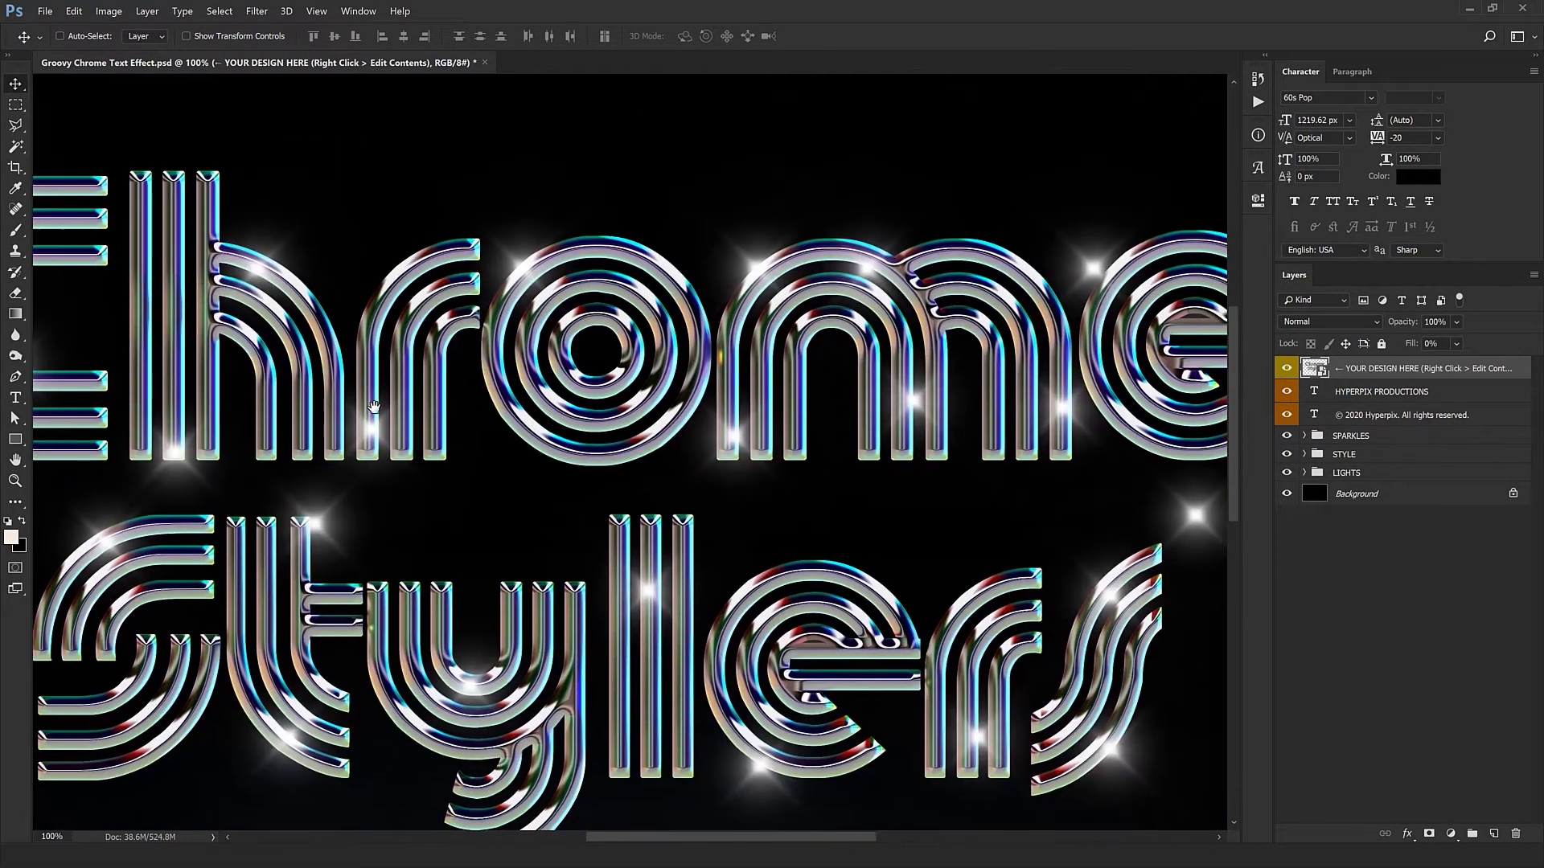
{"action": "scroll", "coordinate": [789, 609], "scroll_direction": "down", "scroll_amount": 2}
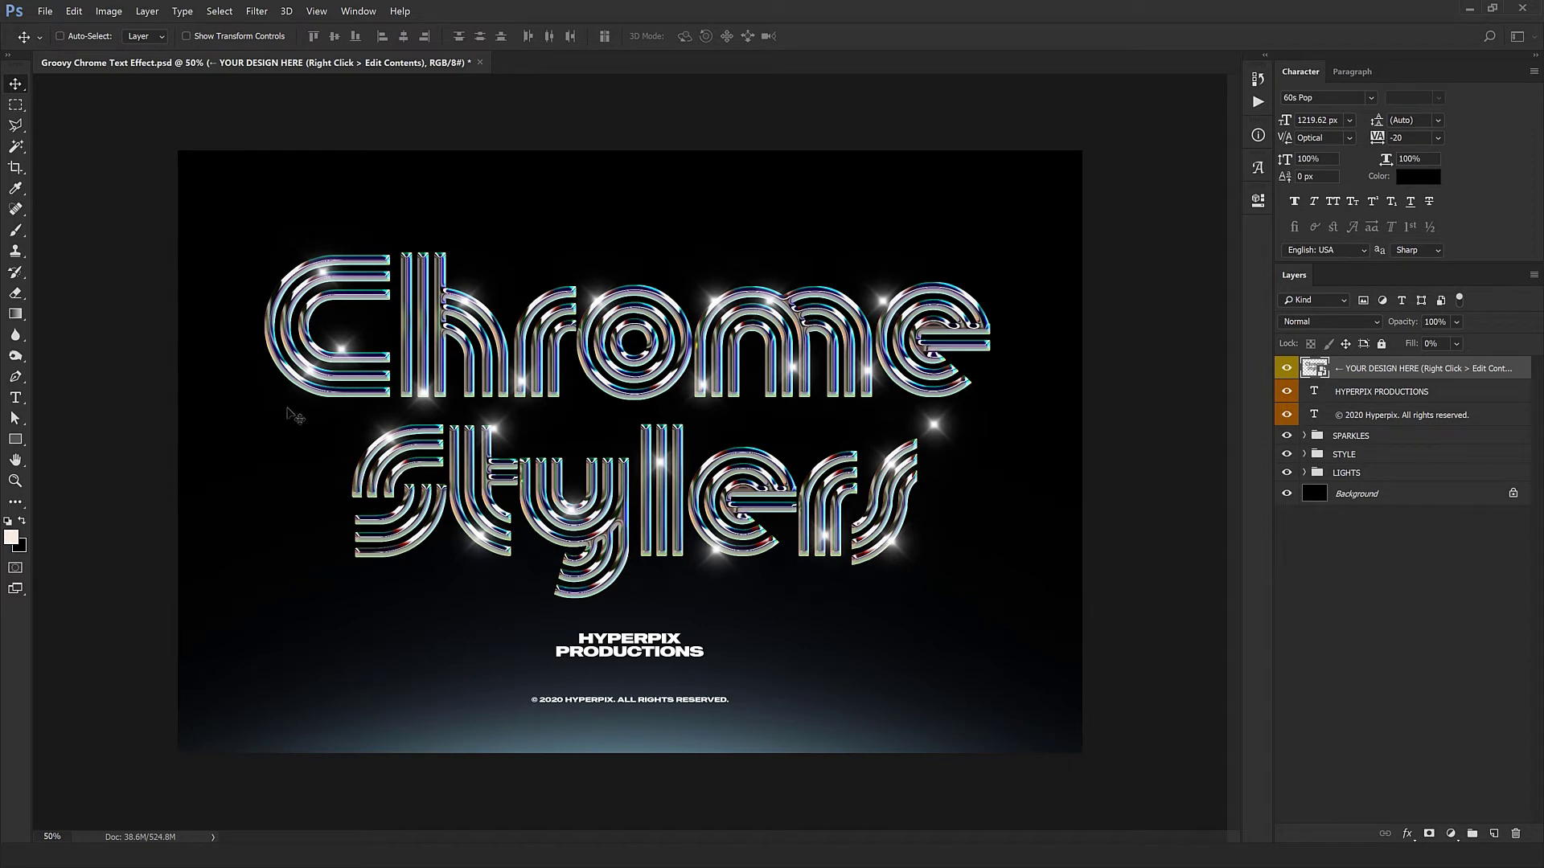
{"action": "left_click", "coordinate": [1287, 493]}
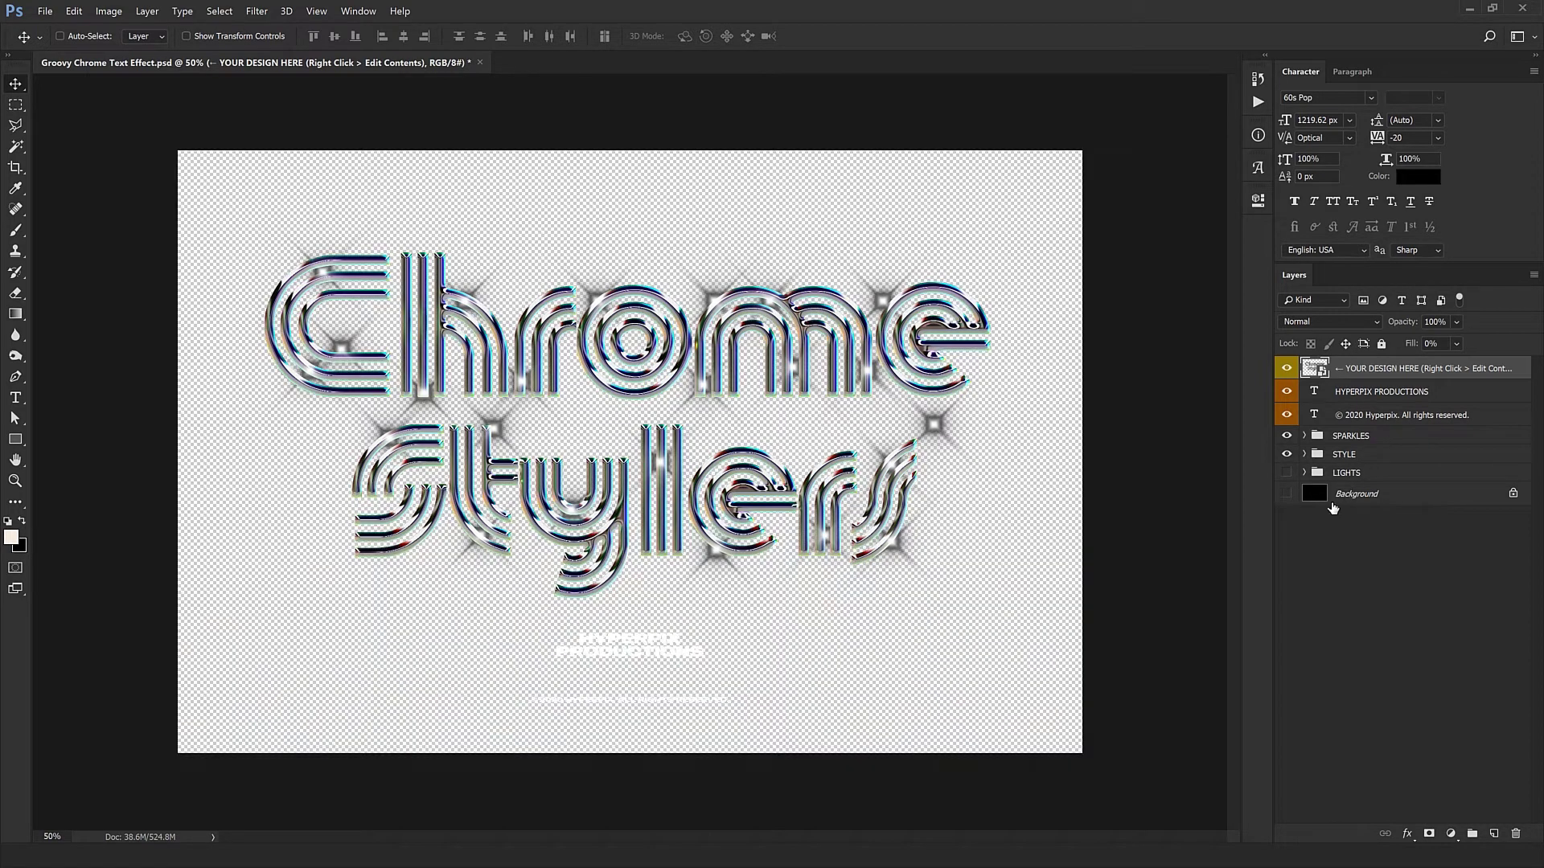
{"action": "left_click", "coordinate": [1286, 436]}
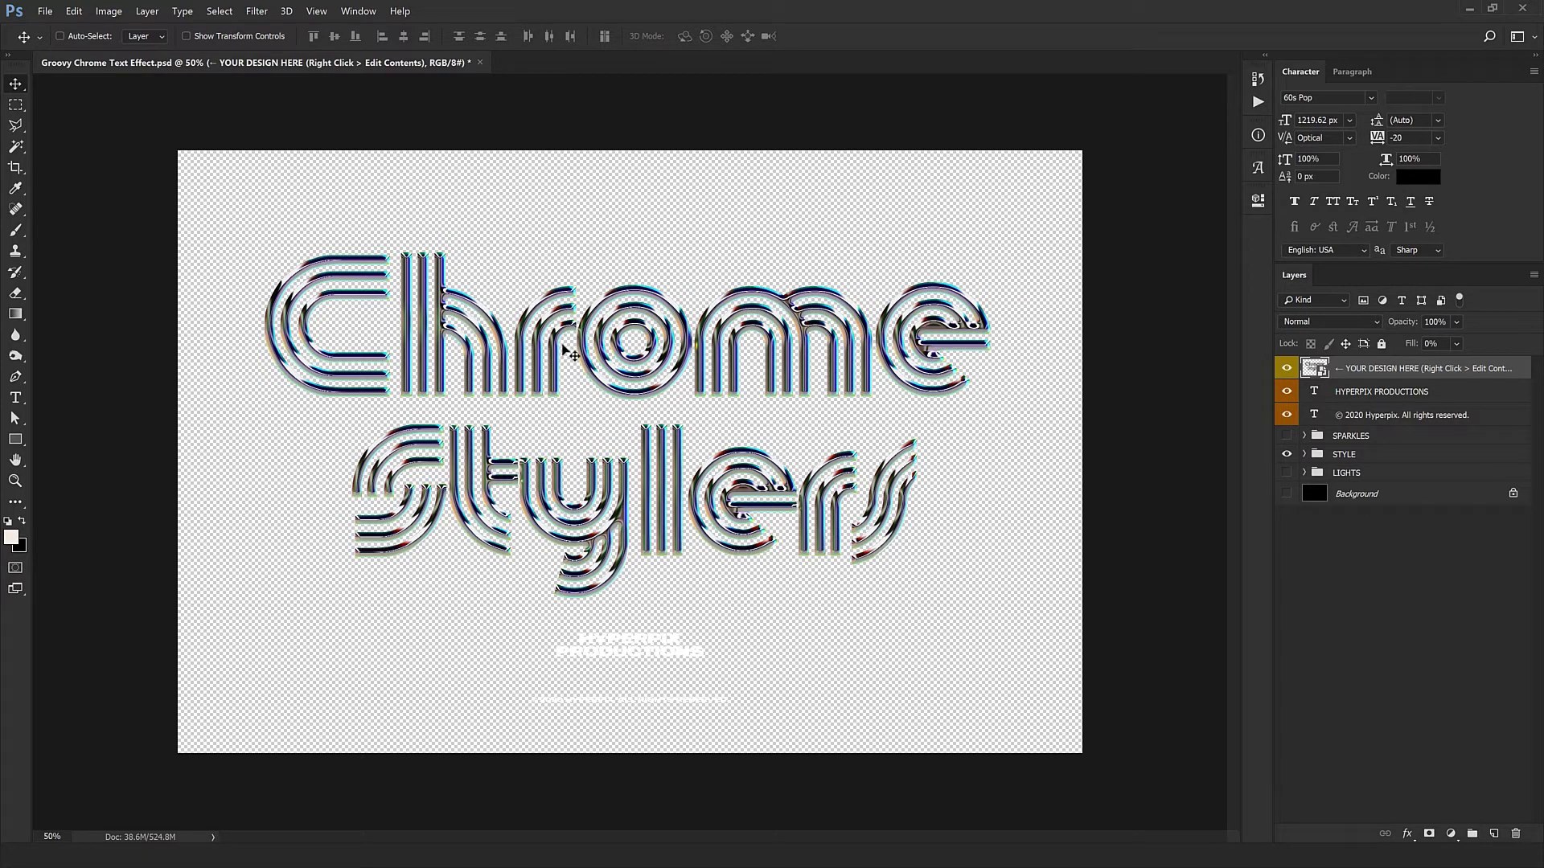
{"action": "scroll", "coordinate": [384, 328], "scroll_direction": "up", "scroll_amount": 2}
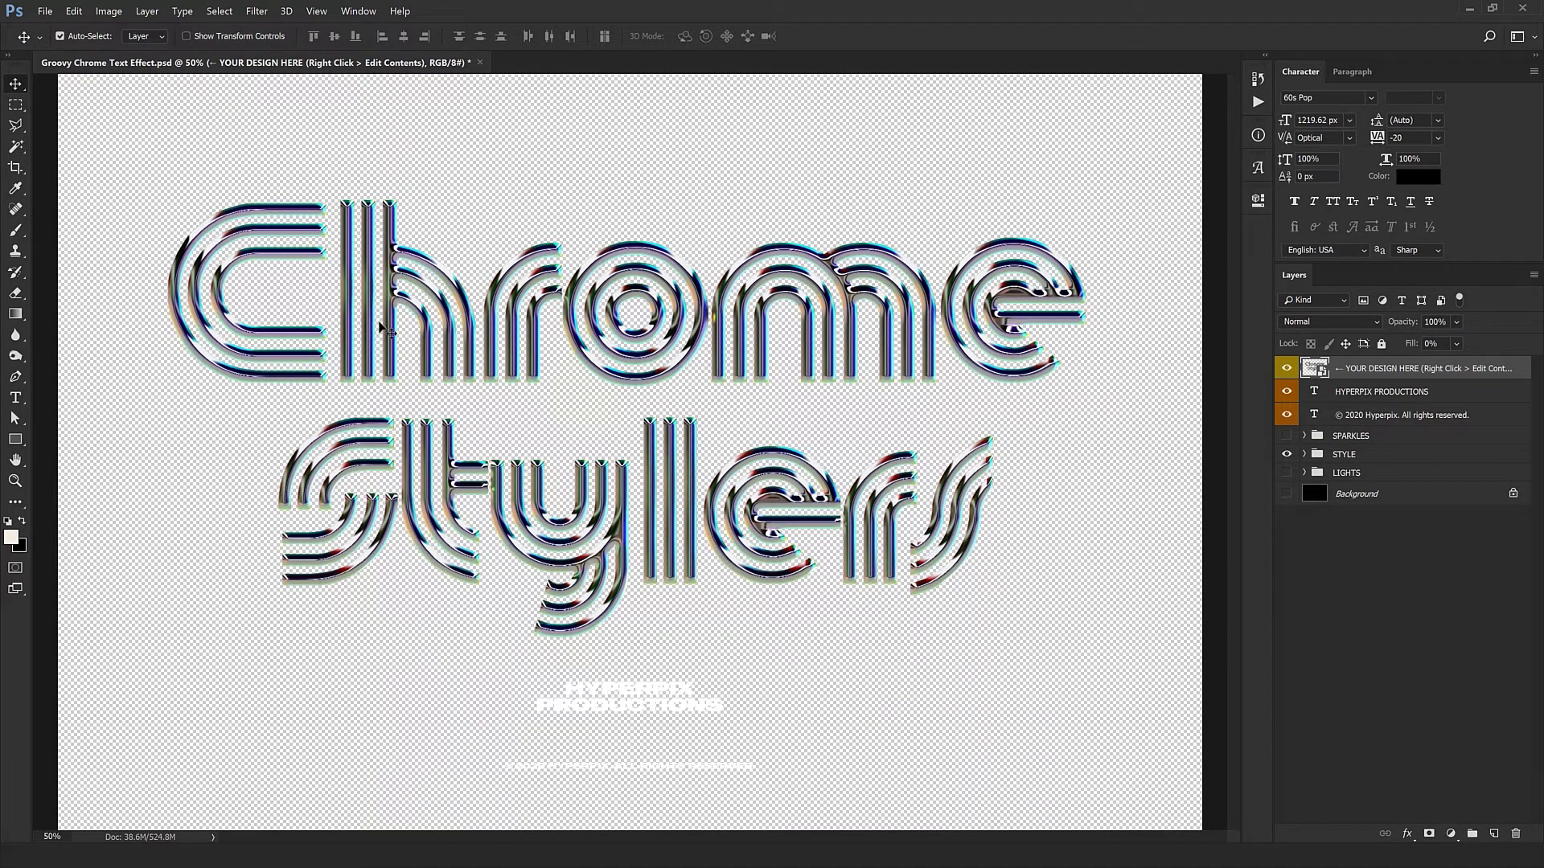
{"action": "scroll", "coordinate": [384, 328], "scroll_direction": "up", "scroll_amount": 2}
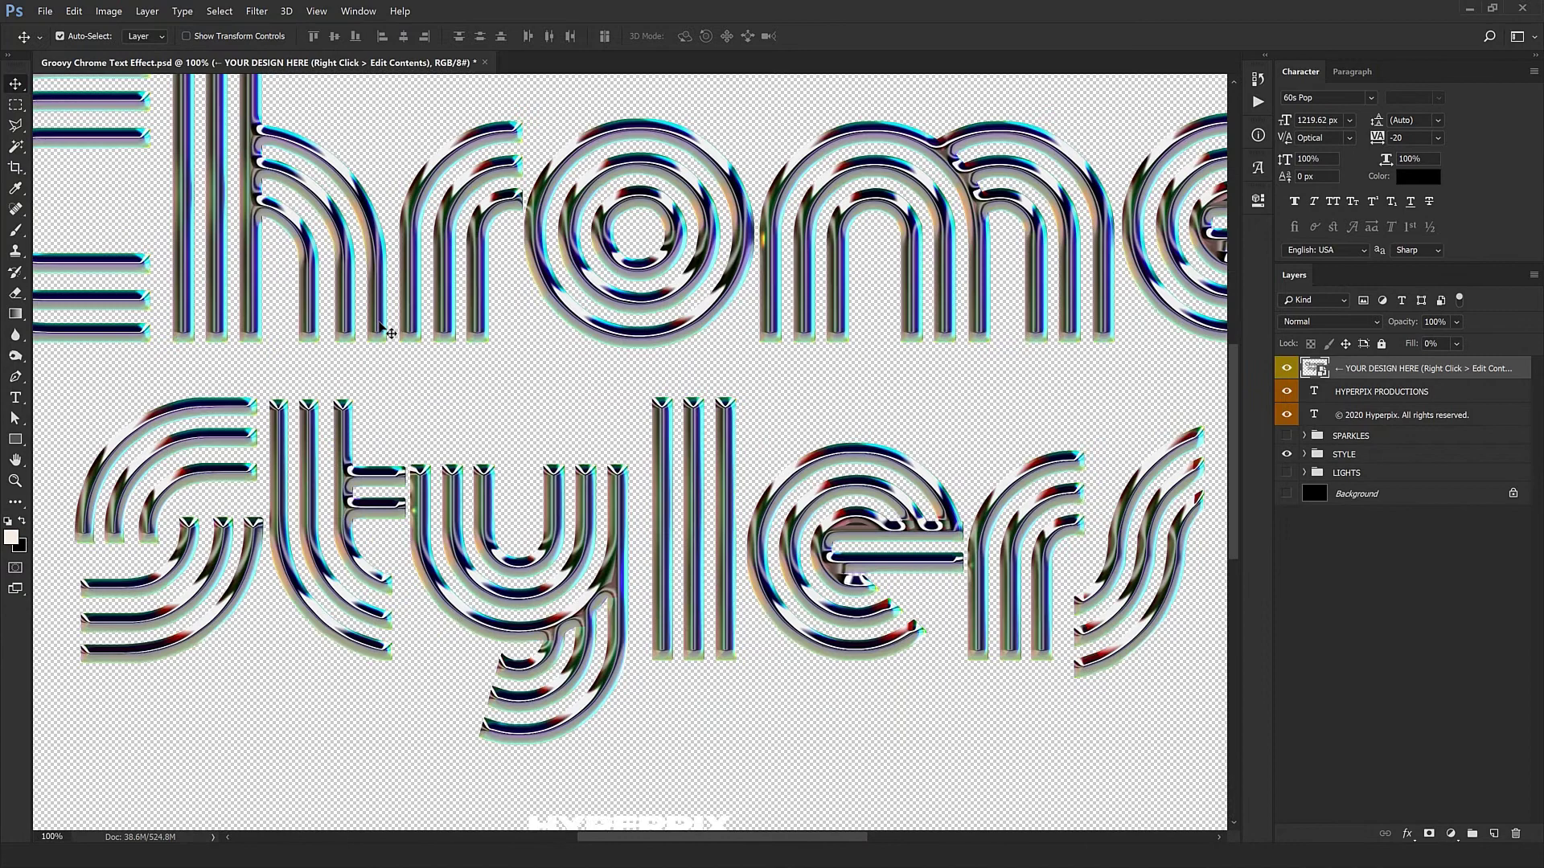
{"action": "left_click_drag", "start_coordinate": [386, 331], "coordinate": [550, 369]}
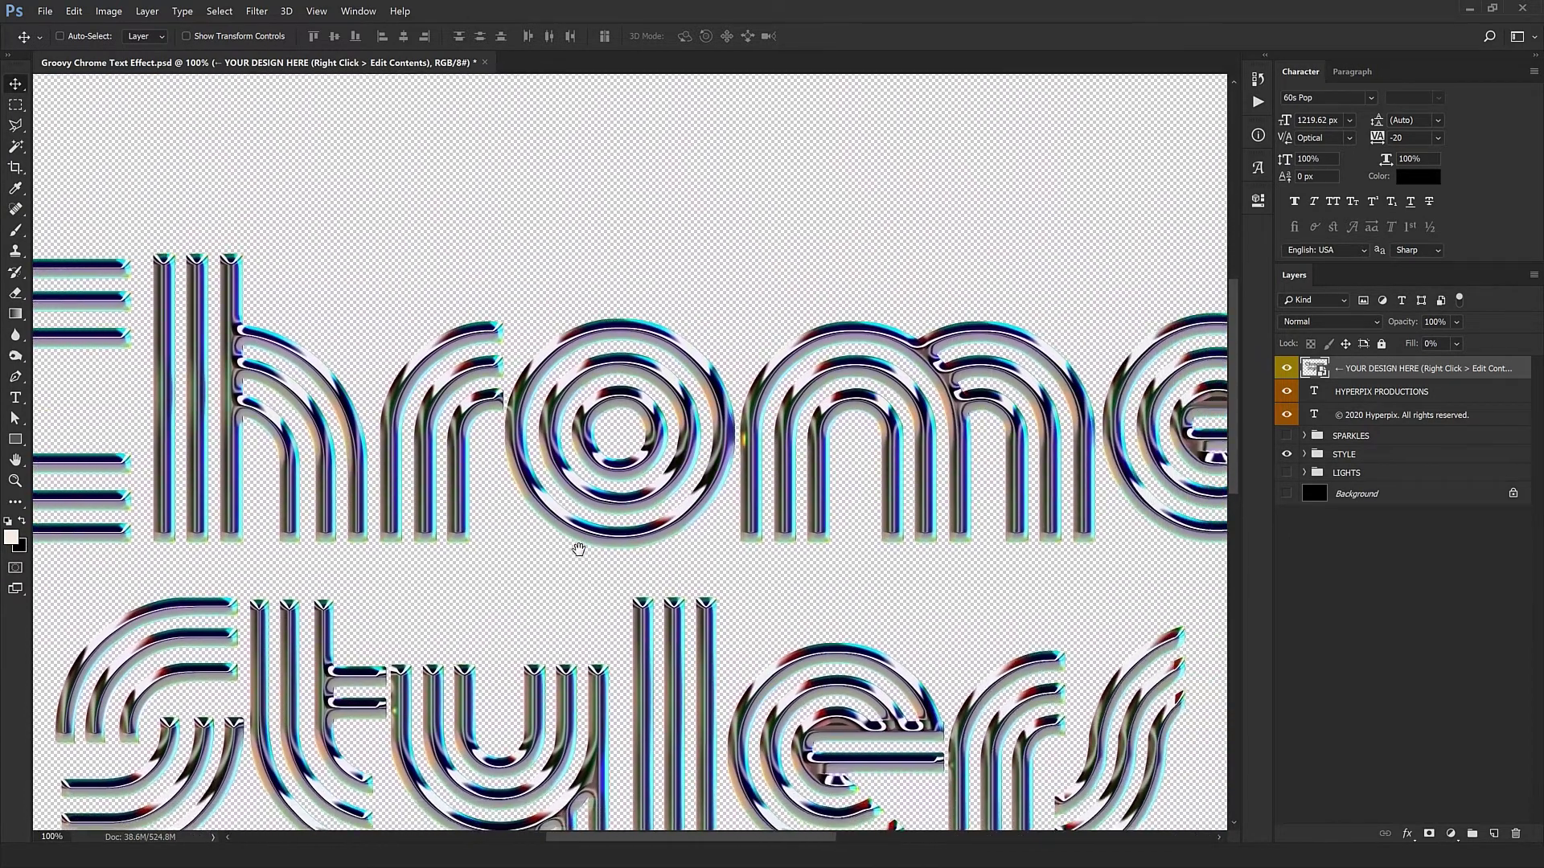
{"action": "scroll", "coordinate": [550, 370], "scroll_direction": "down", "scroll_amount": 2}
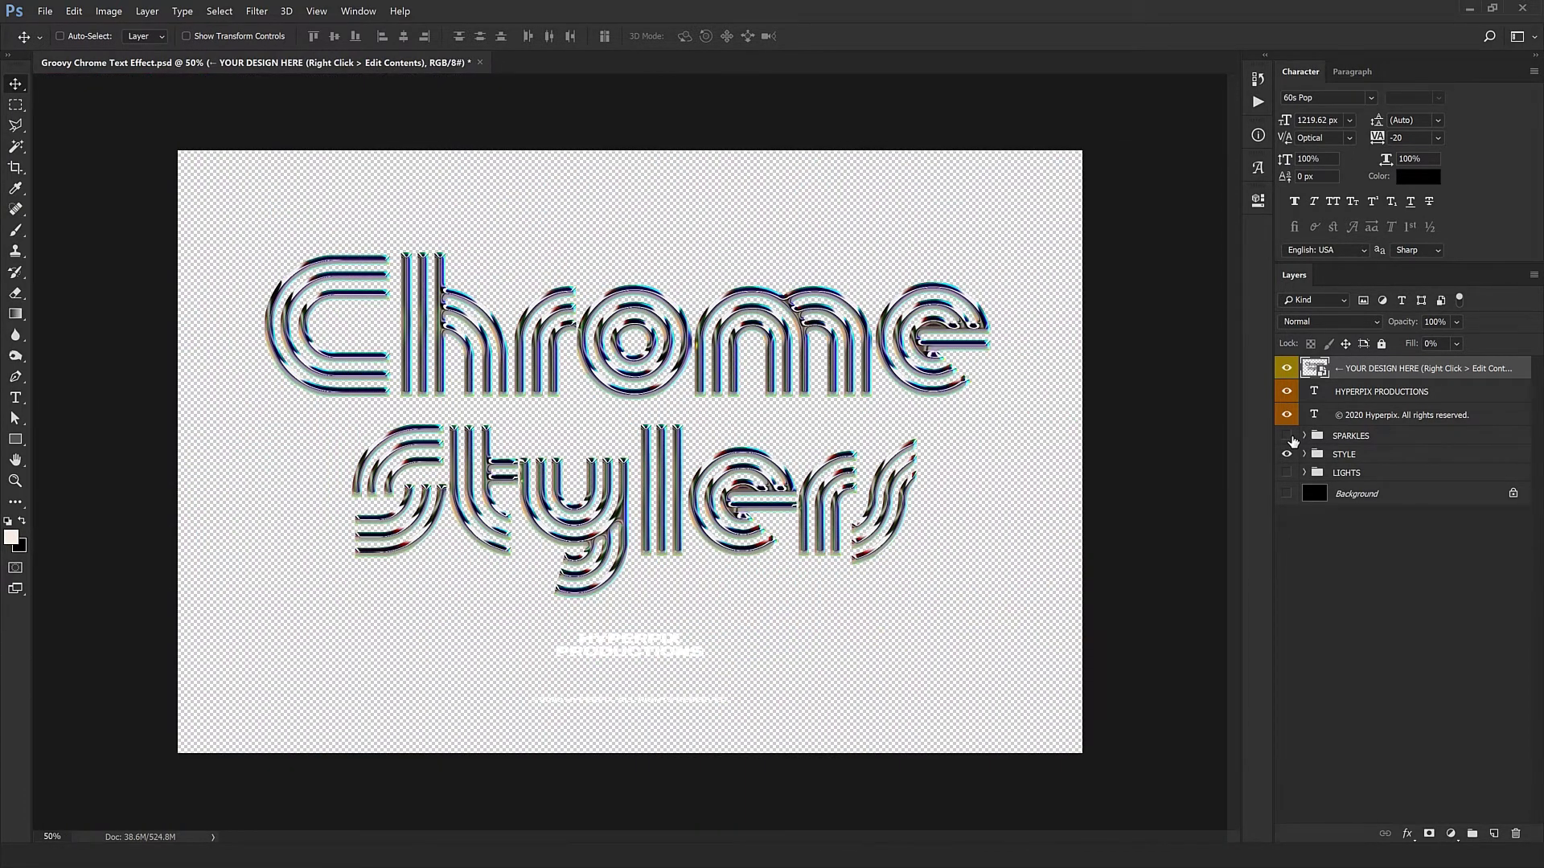
Show the hidden layers again, keeping the credit text in its original position
{"action": "left_click_drag", "start_coordinate": [1286, 435], "coordinate": [1287, 493]}
{"action": "left_click", "coordinate": [1388, 391]}
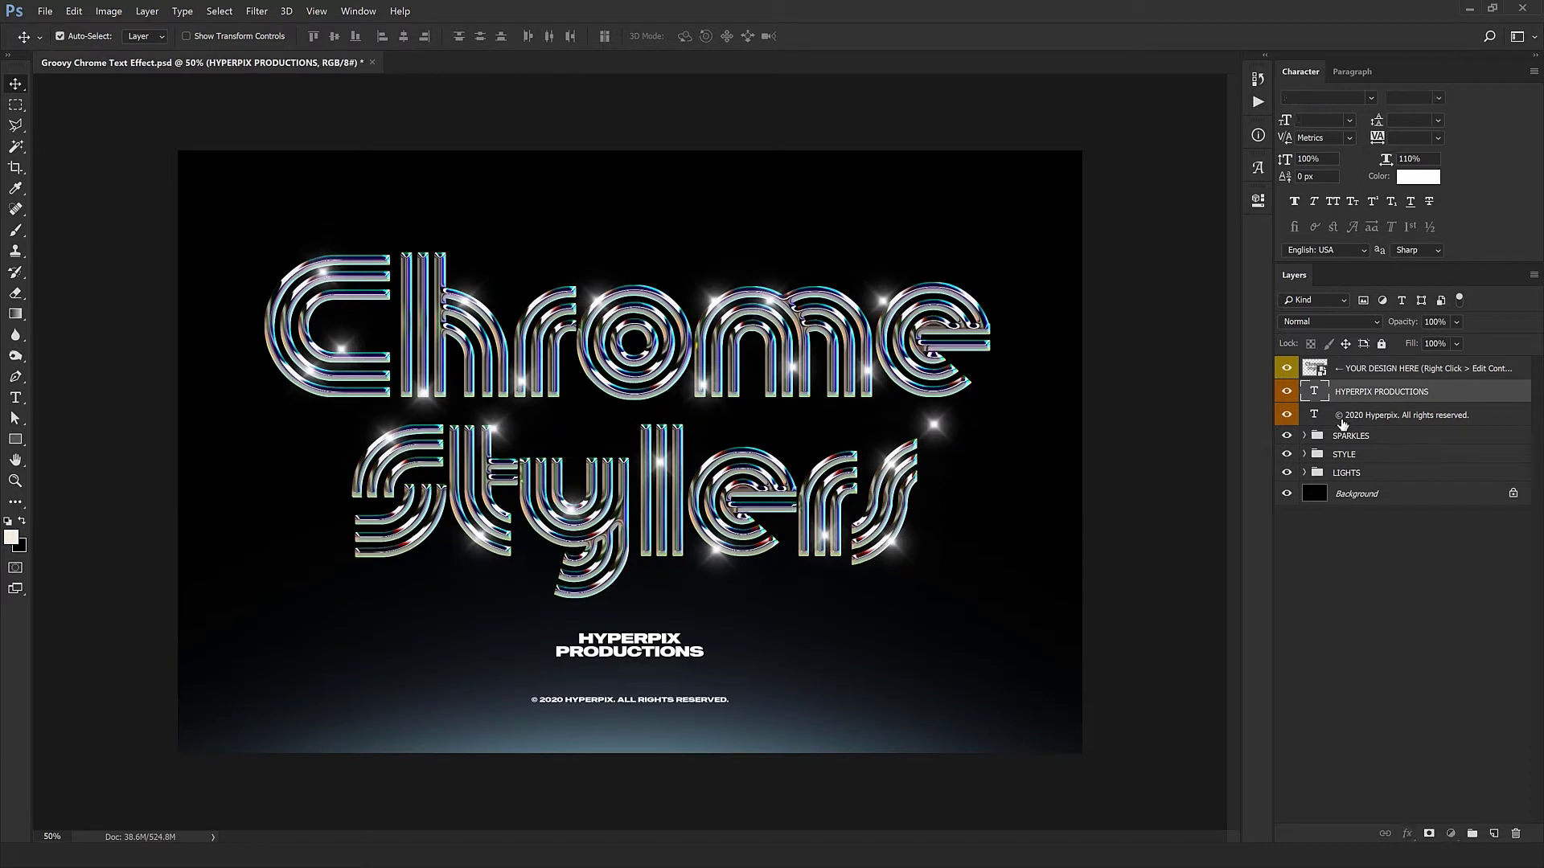
{"action": "left_click", "coordinate": [1387, 415], "text": "shift"}
{"action": "left_click_drag", "start_coordinate": [629, 652], "coordinate": [507, 471]}
{"action": "key", "text": "ctrl+z"}
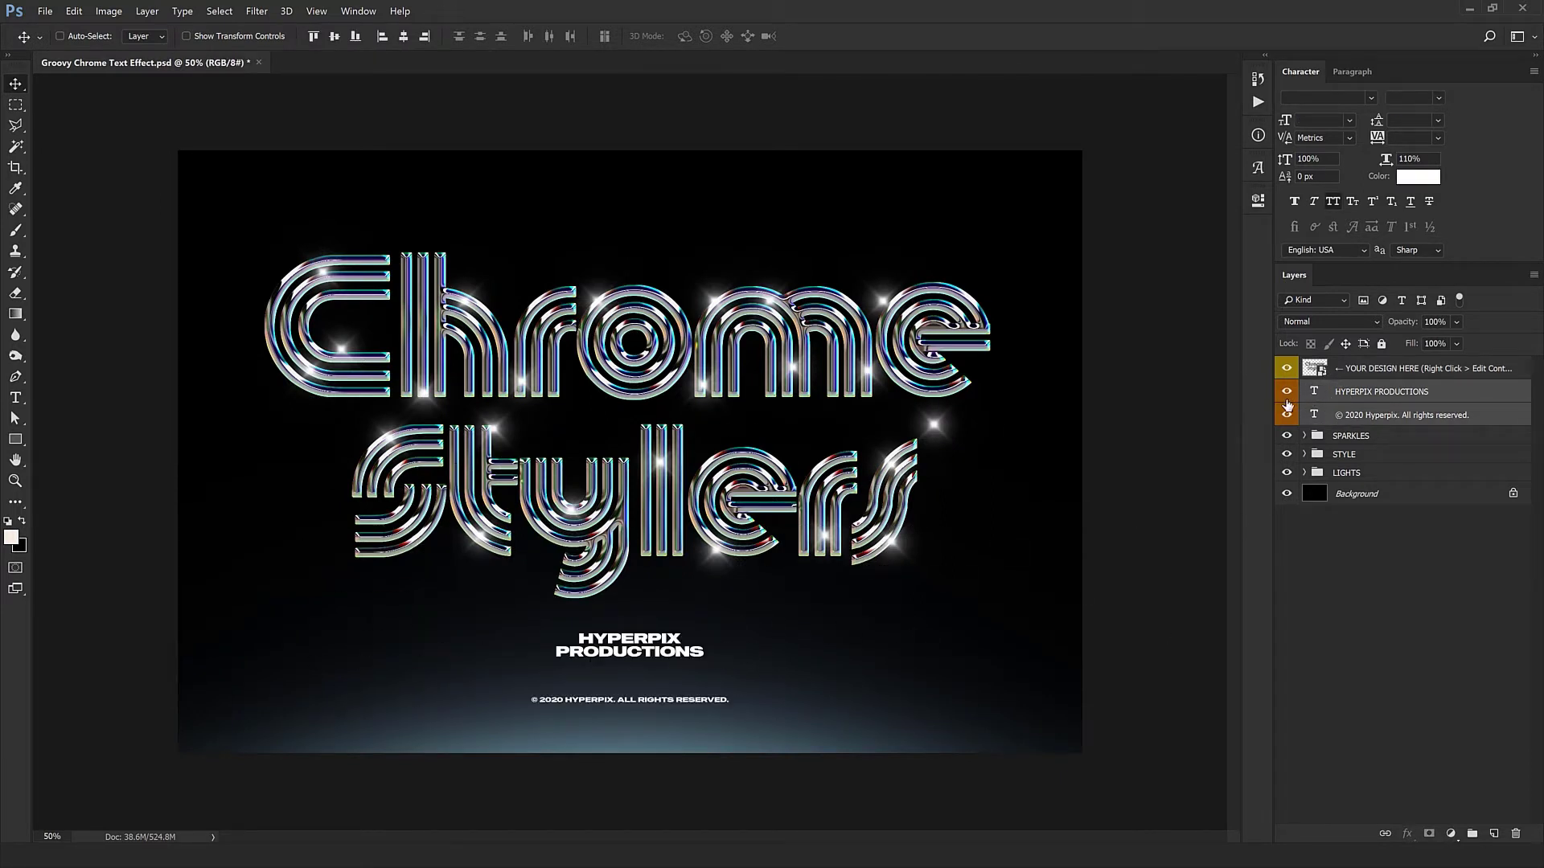
Reposition three sparkles: one over the h, one nearby, one toward the HYPERPIX text
{"action": "left_click", "coordinate": [1304, 436]}
{"action": "left_click", "coordinate": [1362, 457]}
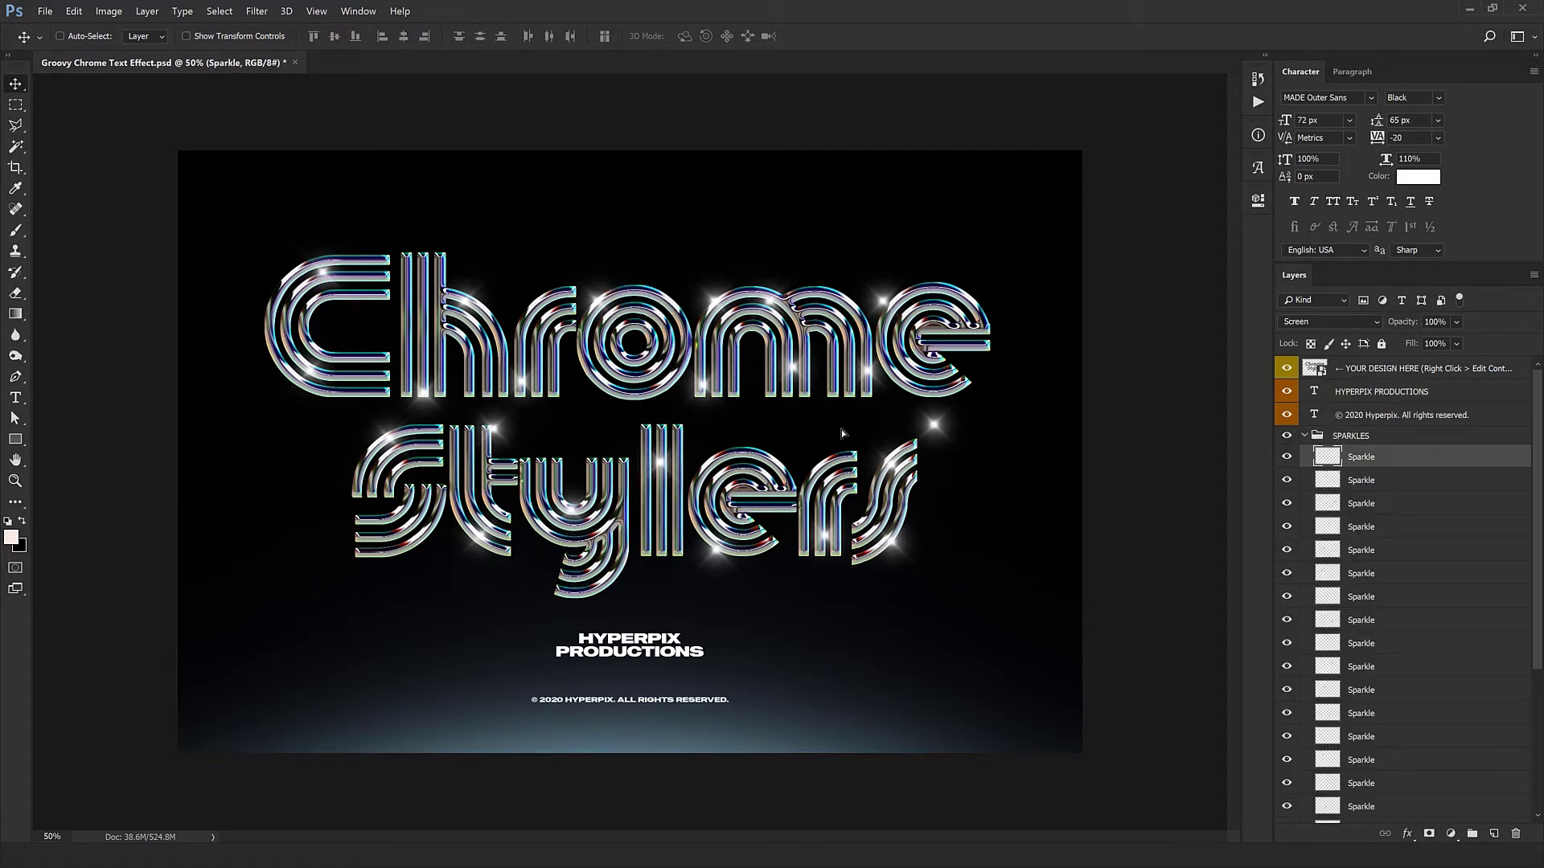
{"action": "left_click_drag", "start_coordinate": [362, 422], "coordinate": [653, 448]}
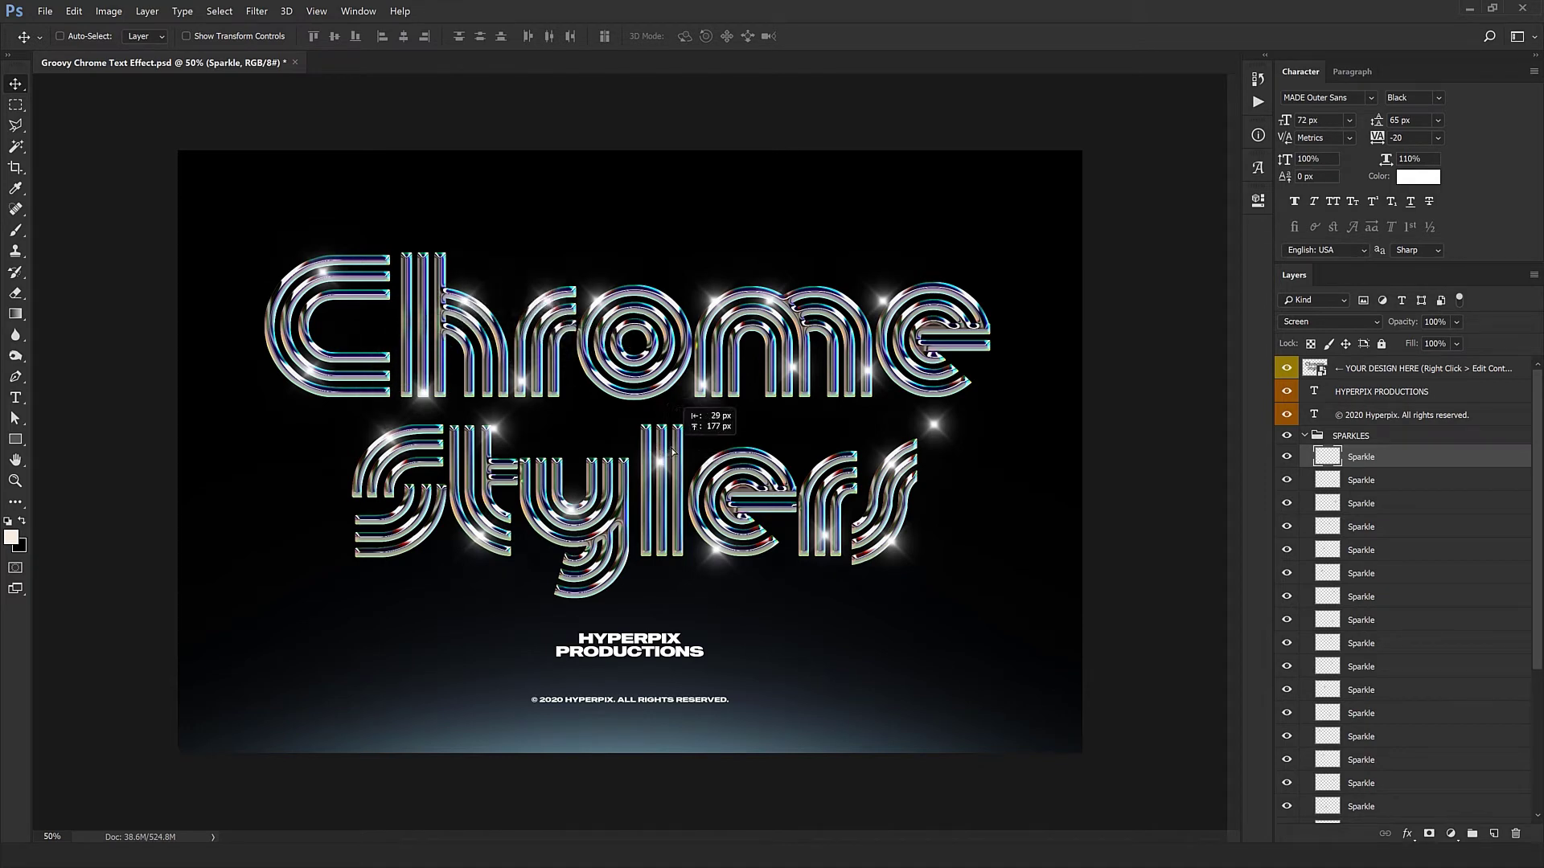
{"action": "left_click_drag", "start_coordinate": [653, 446], "coordinate": [653, 446]}
{"action": "left_click", "coordinate": [1385, 483]}
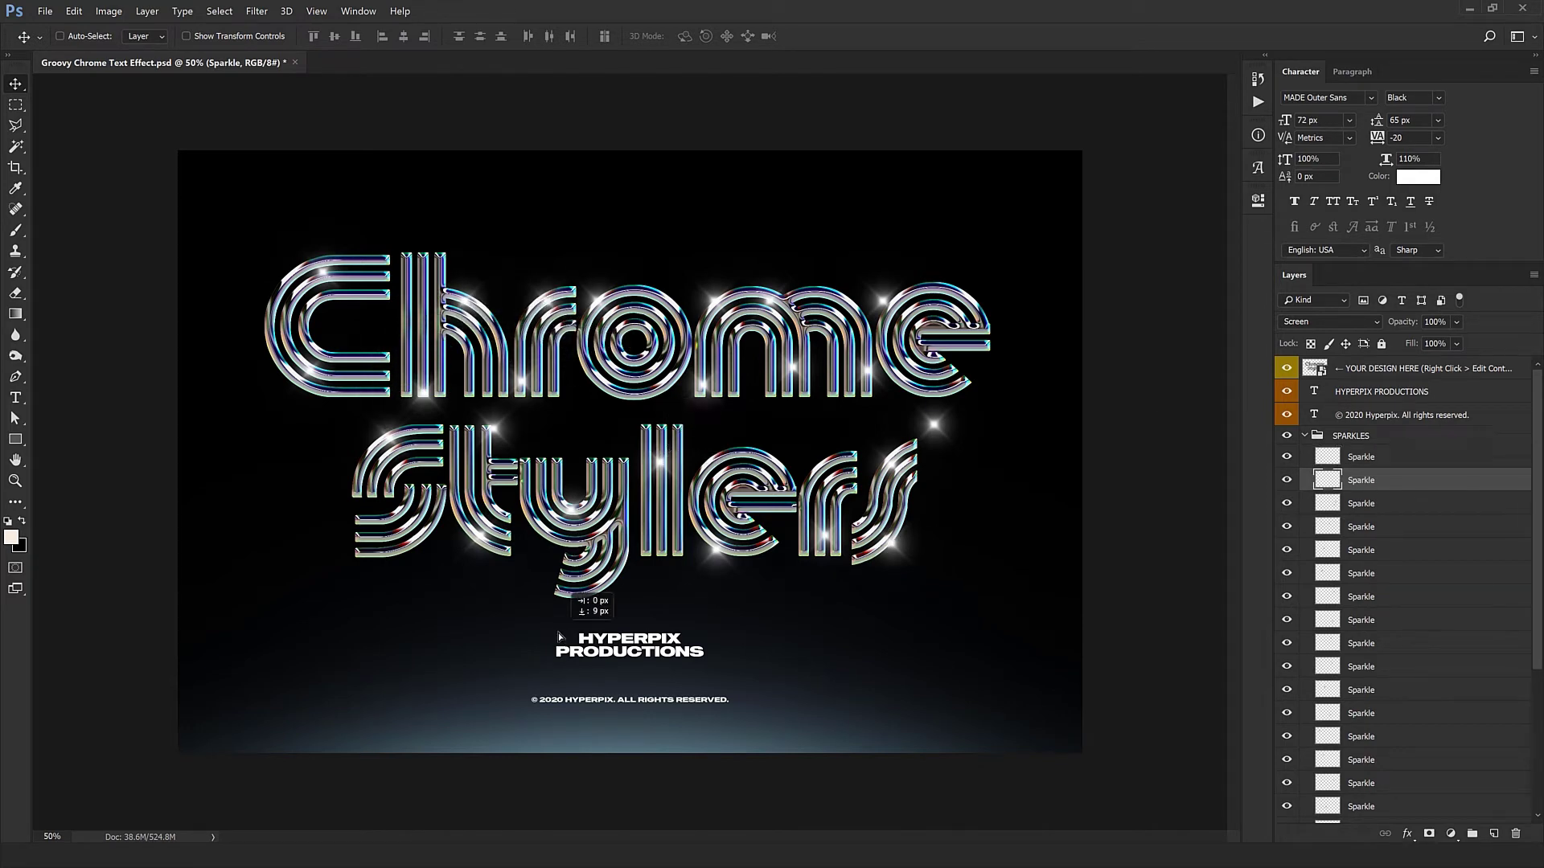
{"action": "left_click_drag", "start_coordinate": [568, 384], "coordinate": [499, 408]}
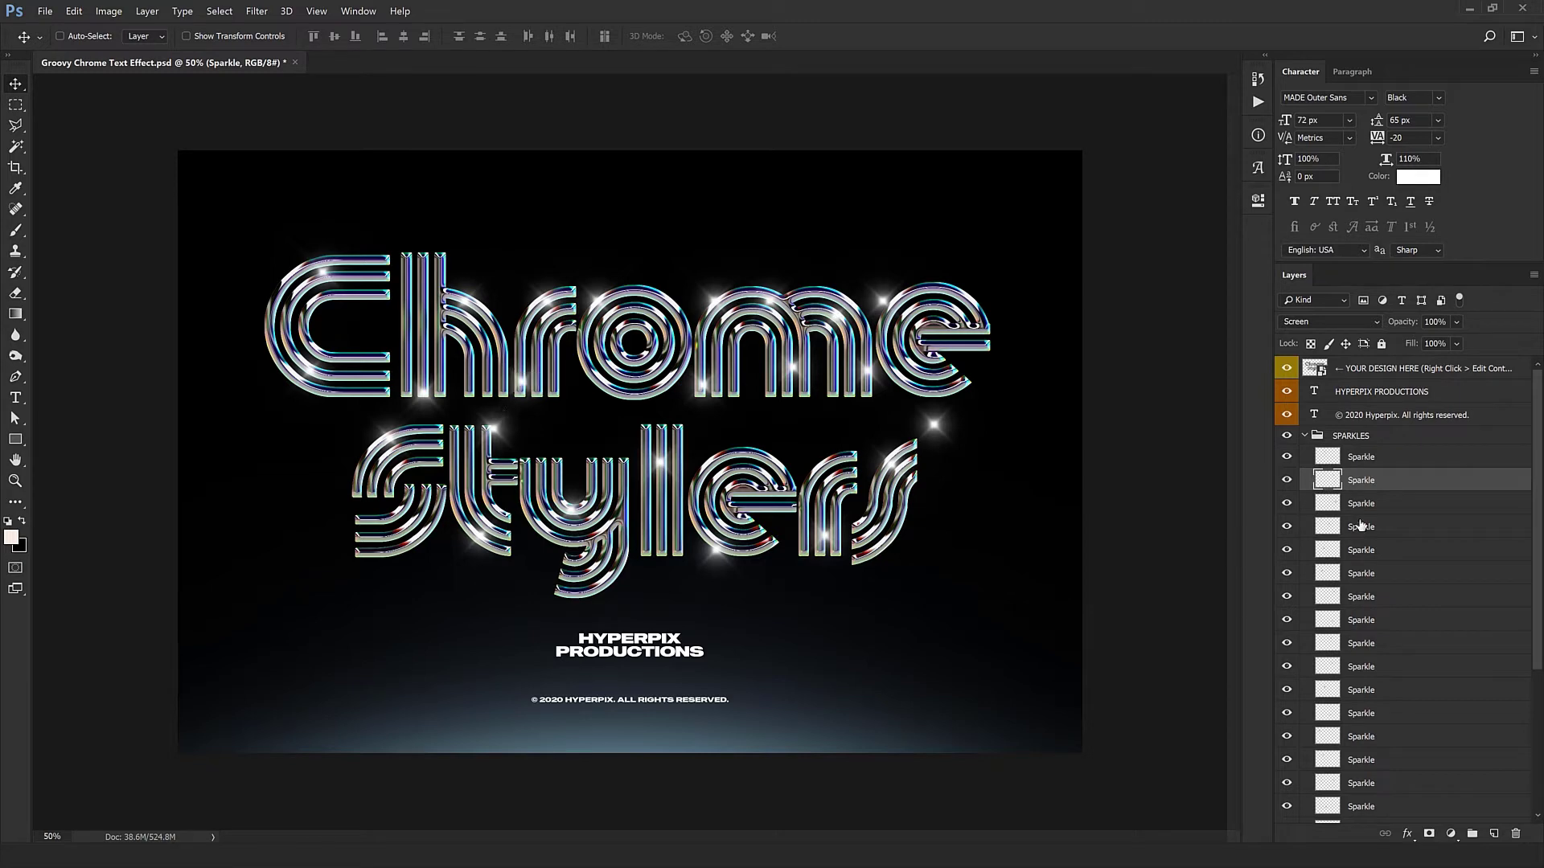
{"action": "left_click", "coordinate": [1388, 506]}
{"action": "left_click_drag", "start_coordinate": [937, 429], "coordinate": [557, 686]}
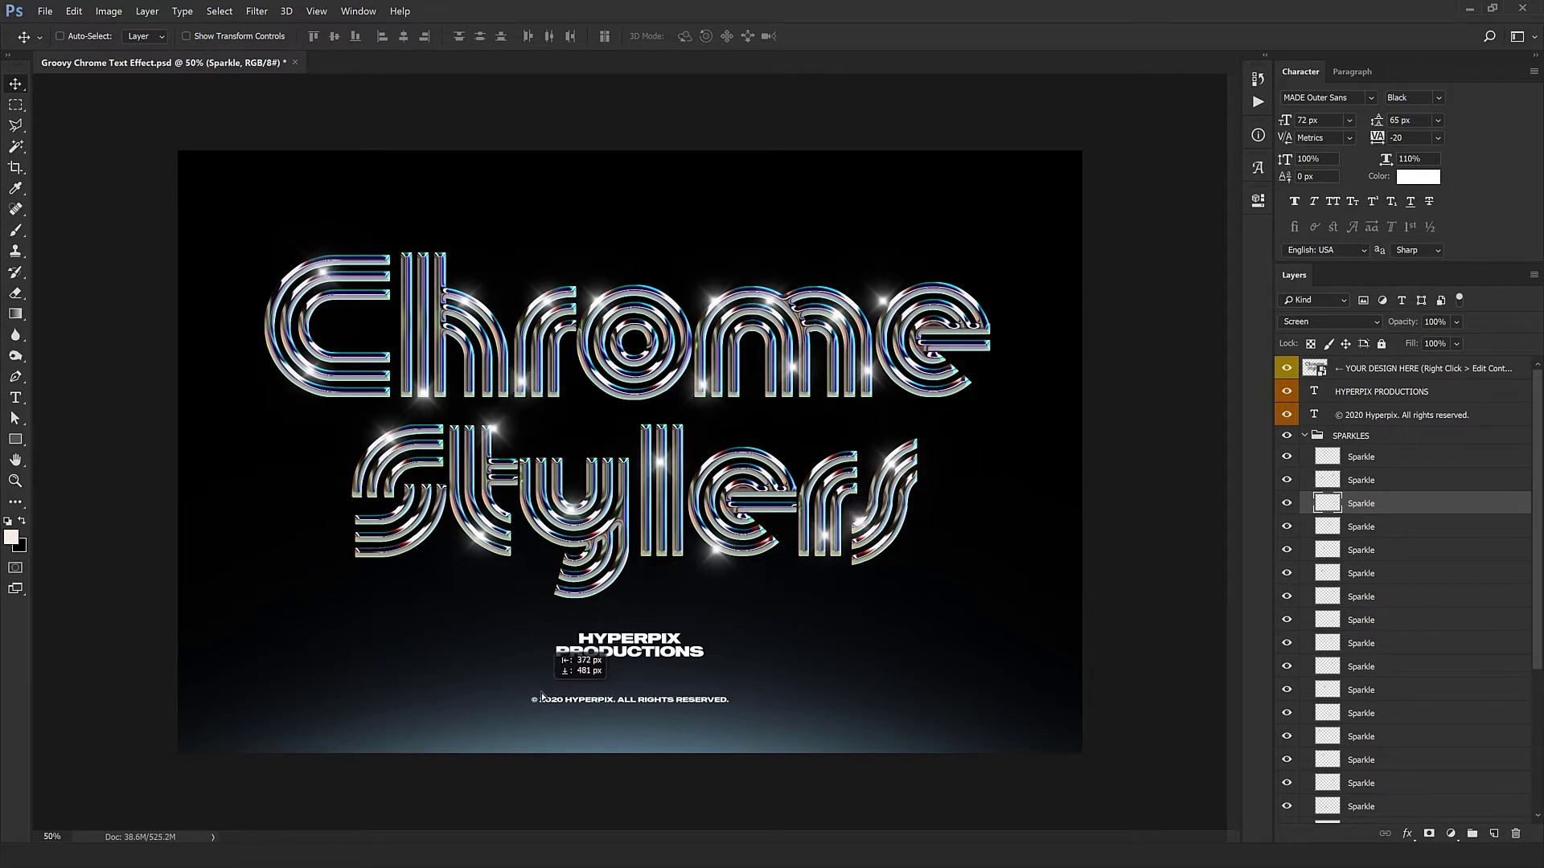
{"action": "scroll", "coordinate": [1370, 642], "scroll_direction": "down", "scroll_amount": 5}
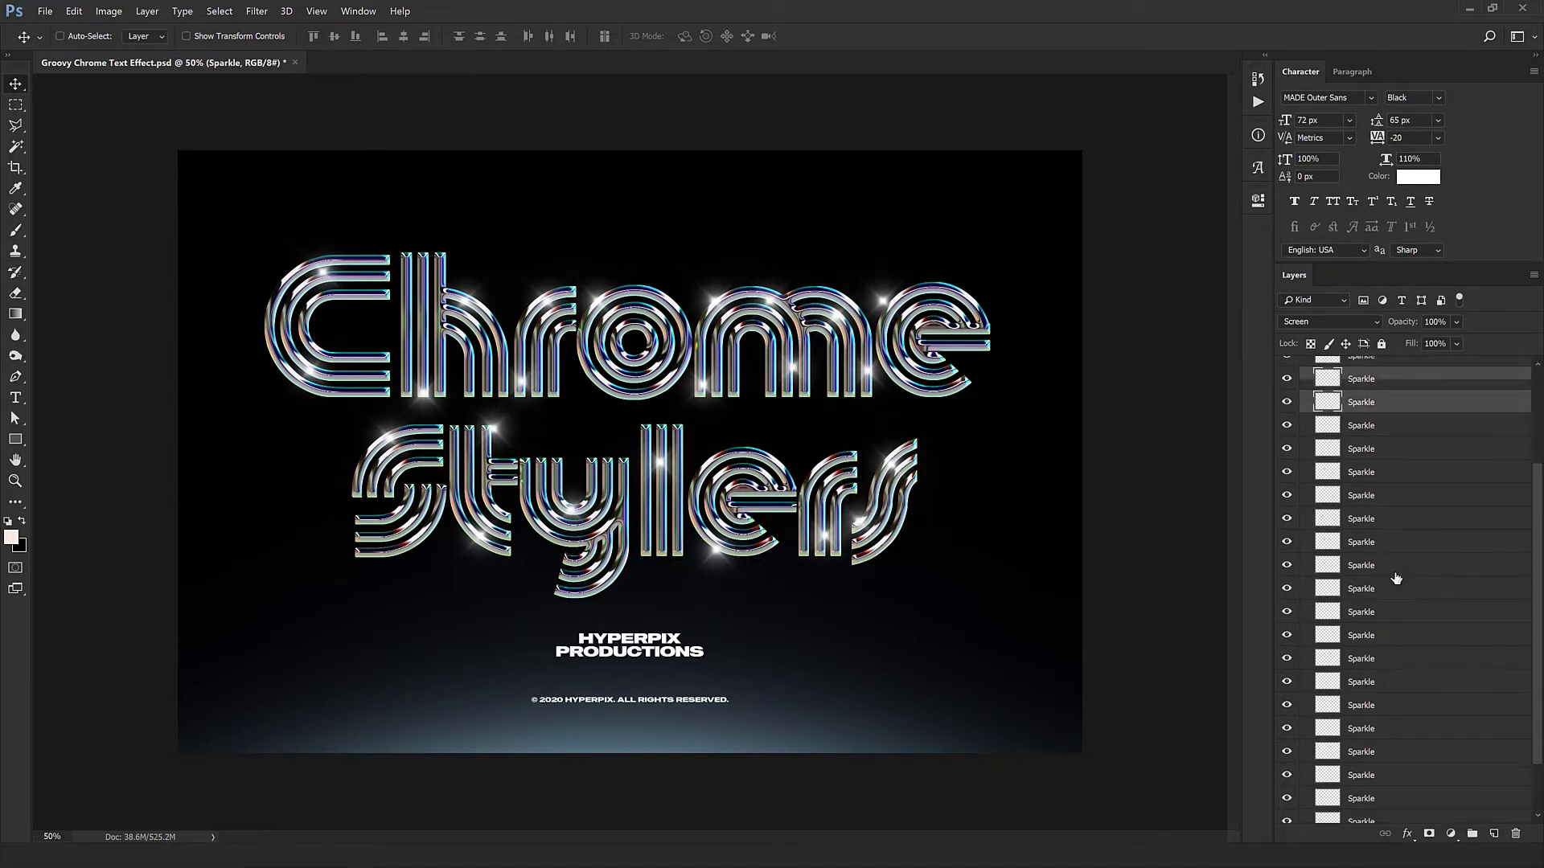
{"action": "scroll", "coordinate": [1370, 604], "scroll_direction": "up", "scroll_amount": 5}
Delete five sparkles and duplicate one near the end of Chrome
{"action": "left_click", "coordinate": [1394, 500], "text": "shift"}
{"action": "left_click", "coordinate": [1527, 827]}
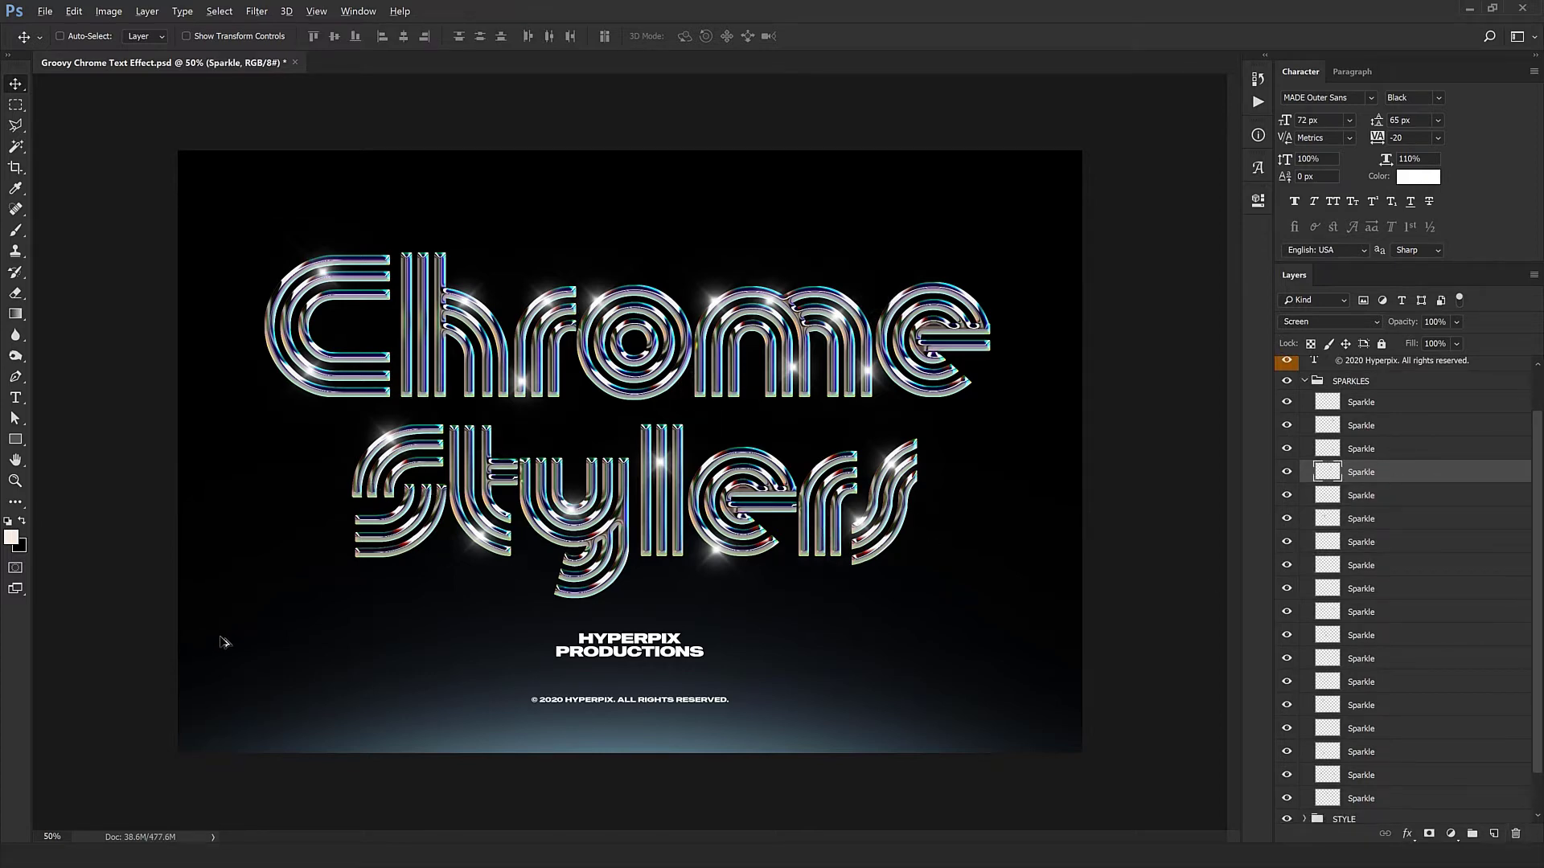
{"action": "left_click_drag", "start_coordinate": [411, 609], "coordinate": [992, 319]}
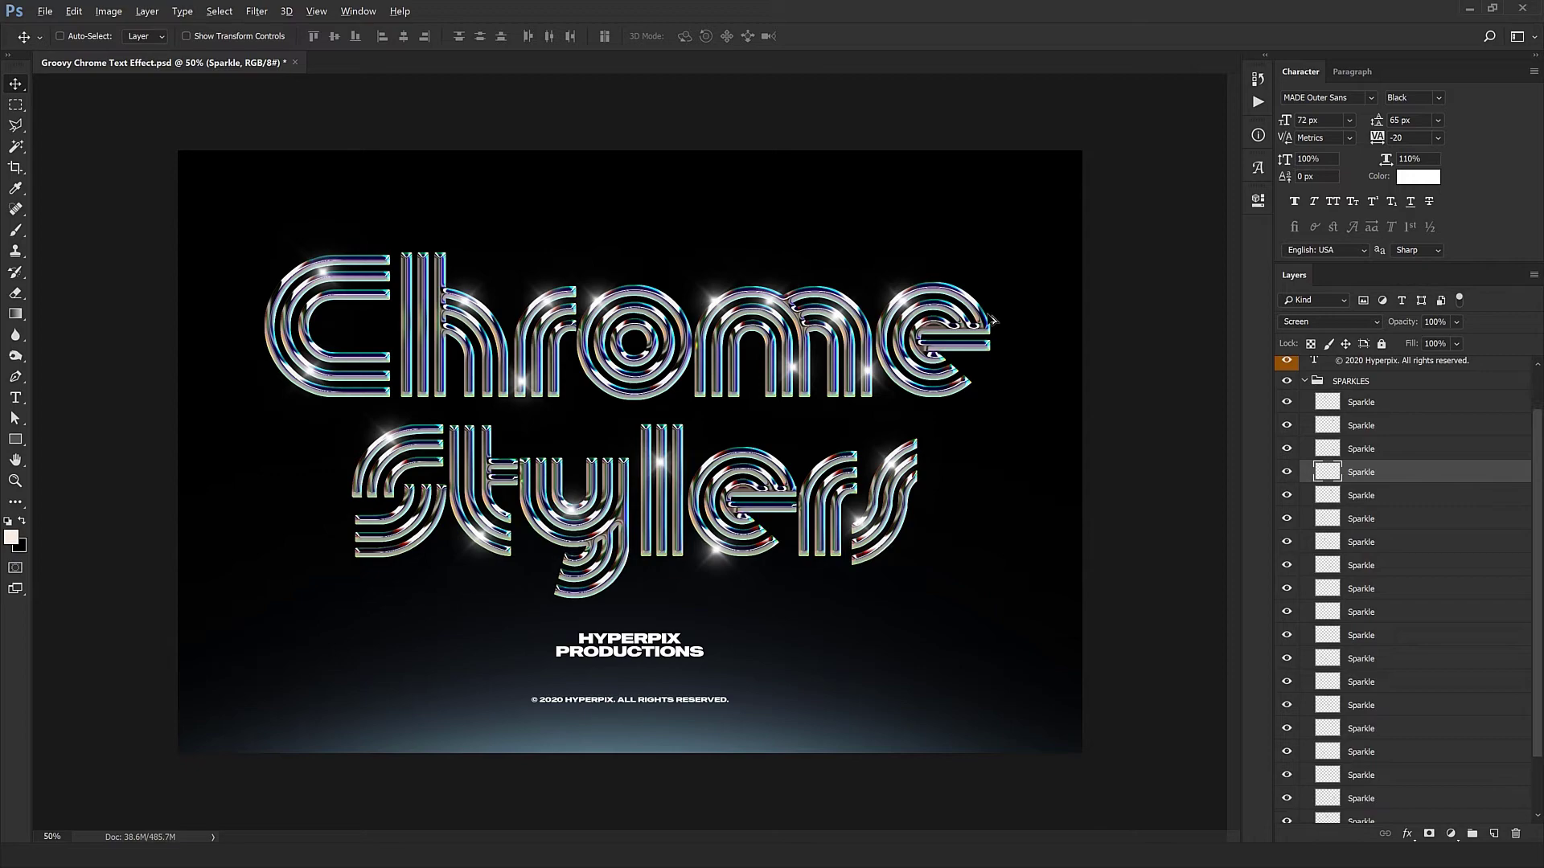
Shrink the duplicated sparkle and place it on the final letter of Chrome
{"action": "key", "text": "ctrl+plus"}
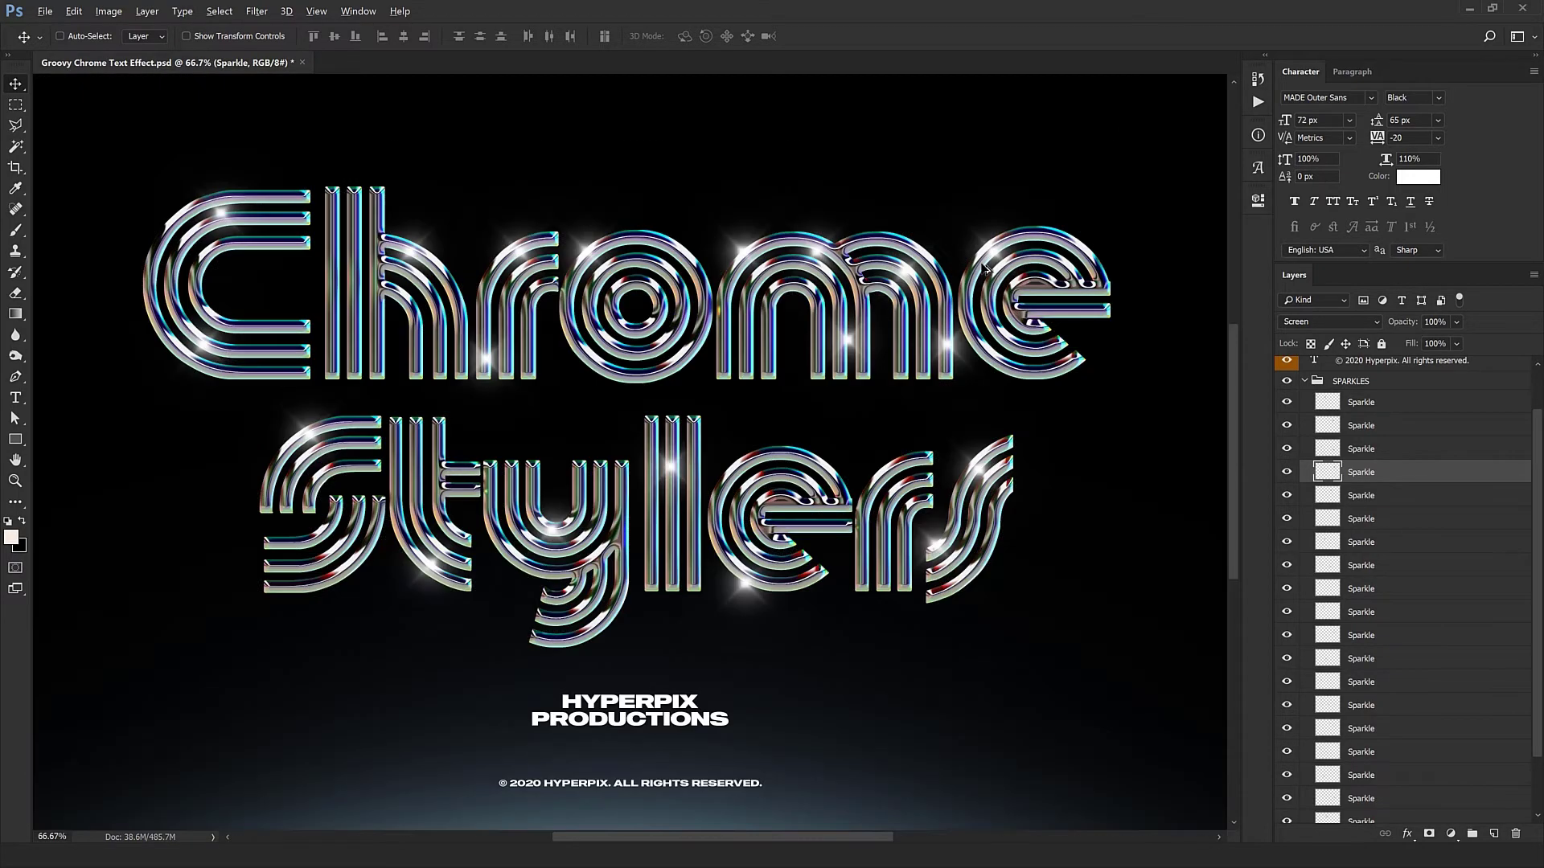
{"action": "key", "text": "ctrl+plus"}
{"action": "scroll", "coordinate": [772, 434], "scroll_direction": "down", "scroll_amount": 3}
{"action": "left_click_drag", "start_coordinate": [806, 399], "coordinate": [806, 337]}
{"action": "key", "text": "ctrl+t"}
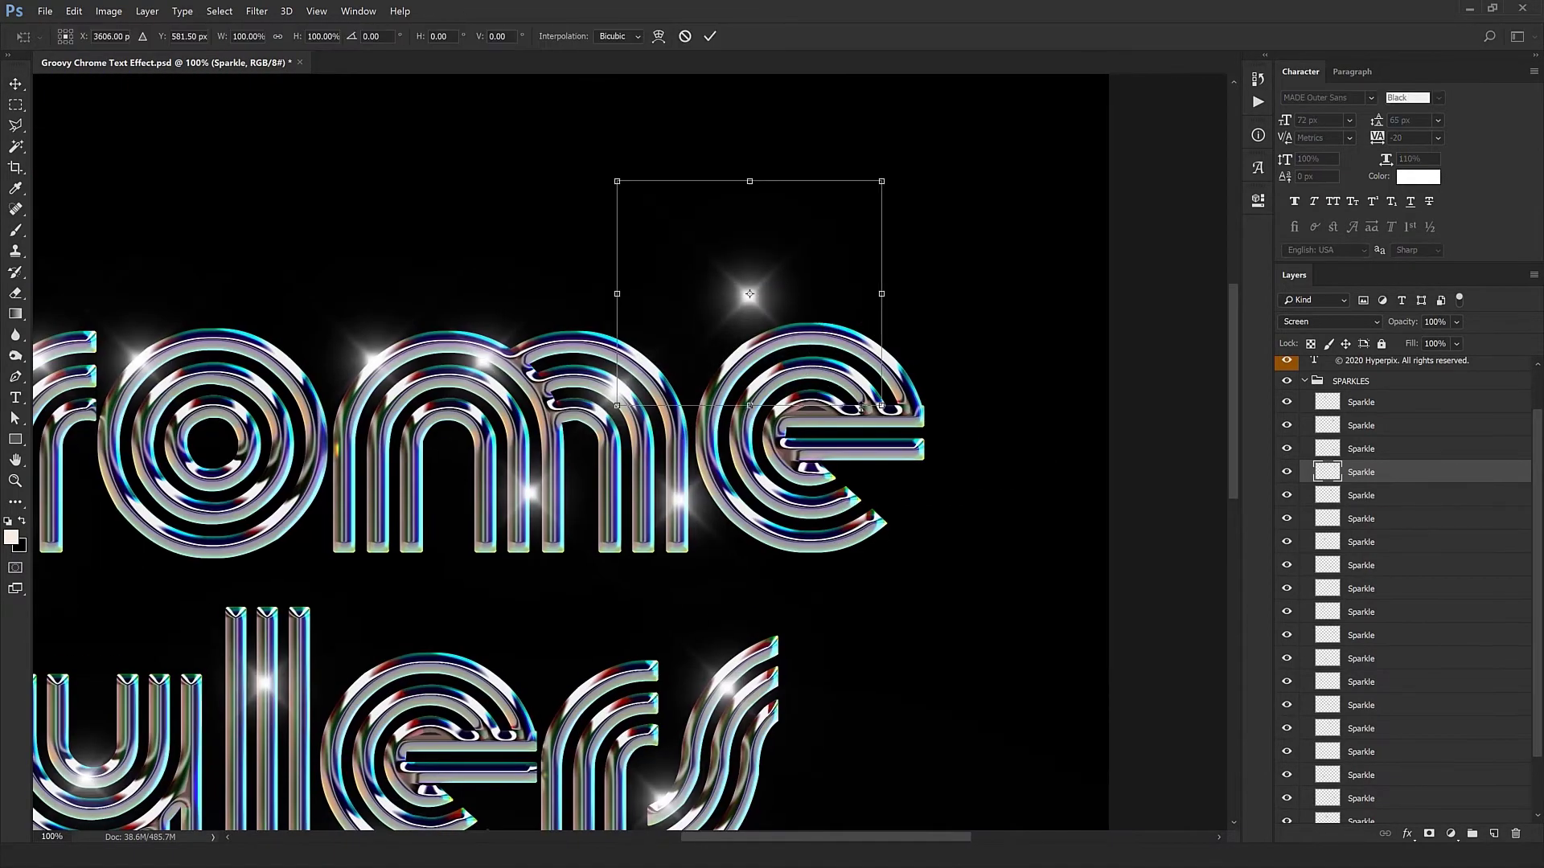
{"action": "left_click_drag", "start_coordinate": [881, 181], "coordinate": [820, 241]}
{"action": "key", "text": "Return"}
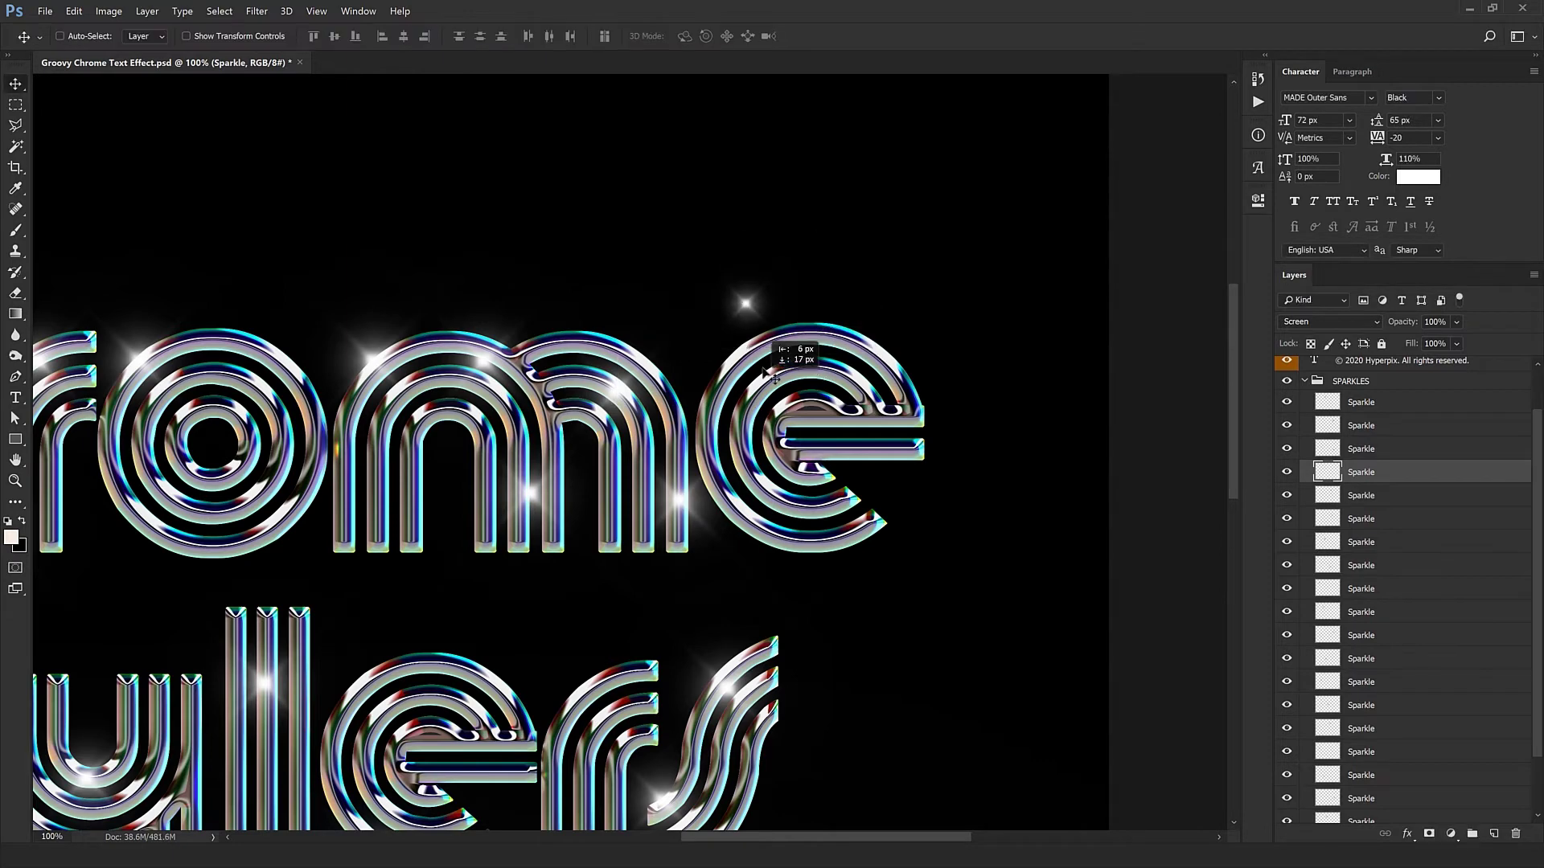
{"action": "mouse_move", "coordinate": [748, 300]}
{"action": "left_mouse_down"}
{"action": "mouse_move", "coordinate": [753, 437]}
{"action": "mouse_move", "coordinate": [815, 449]}
{"action": "left_mouse_up"}
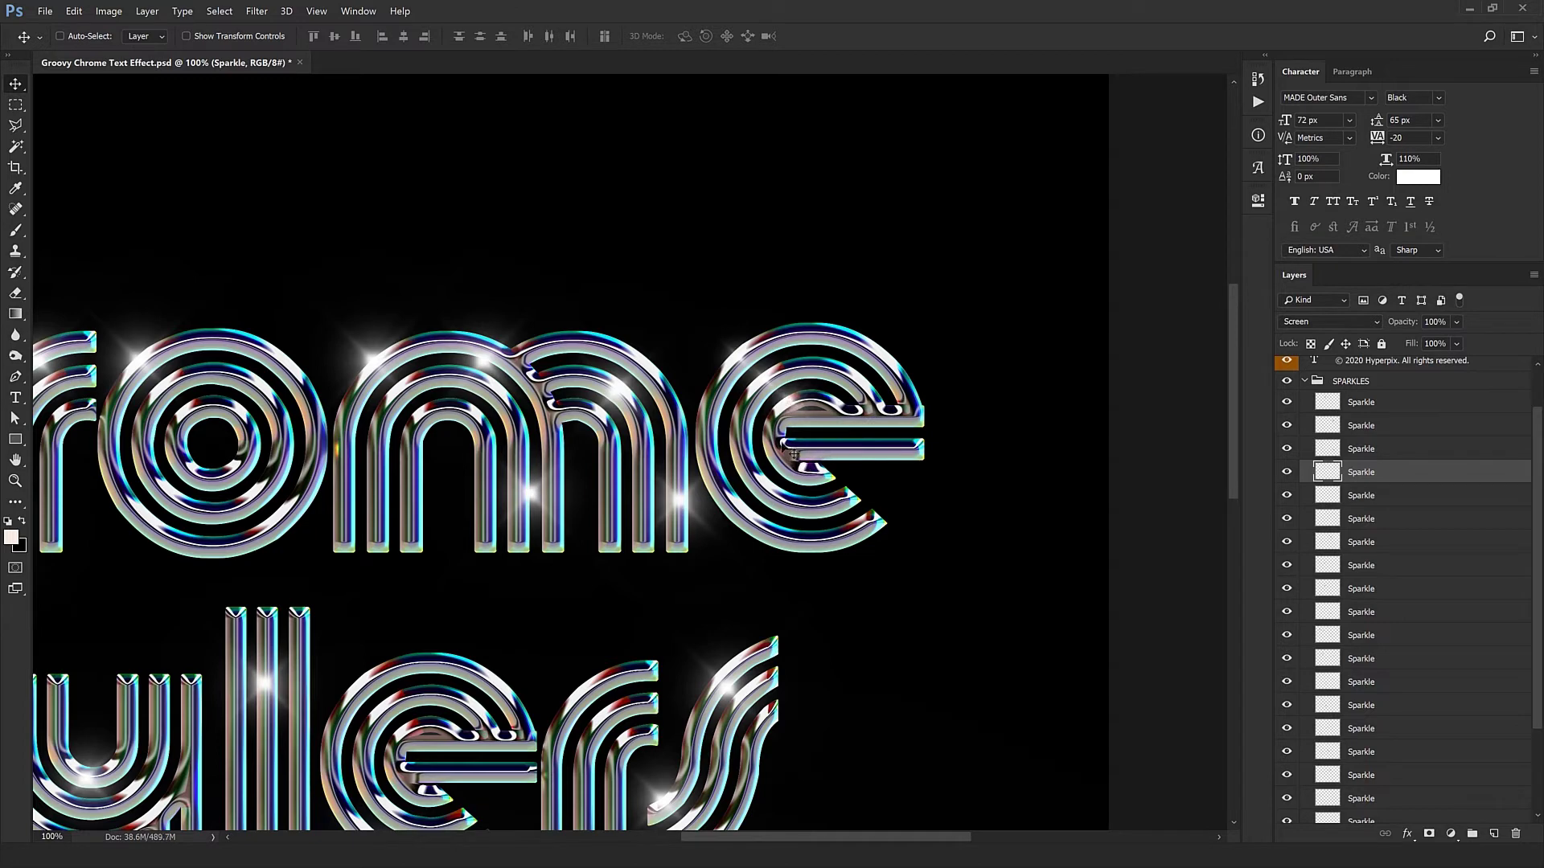
{"action": "scroll", "coordinate": [816, 437], "scroll_direction": "down", "scroll_amount": 2}
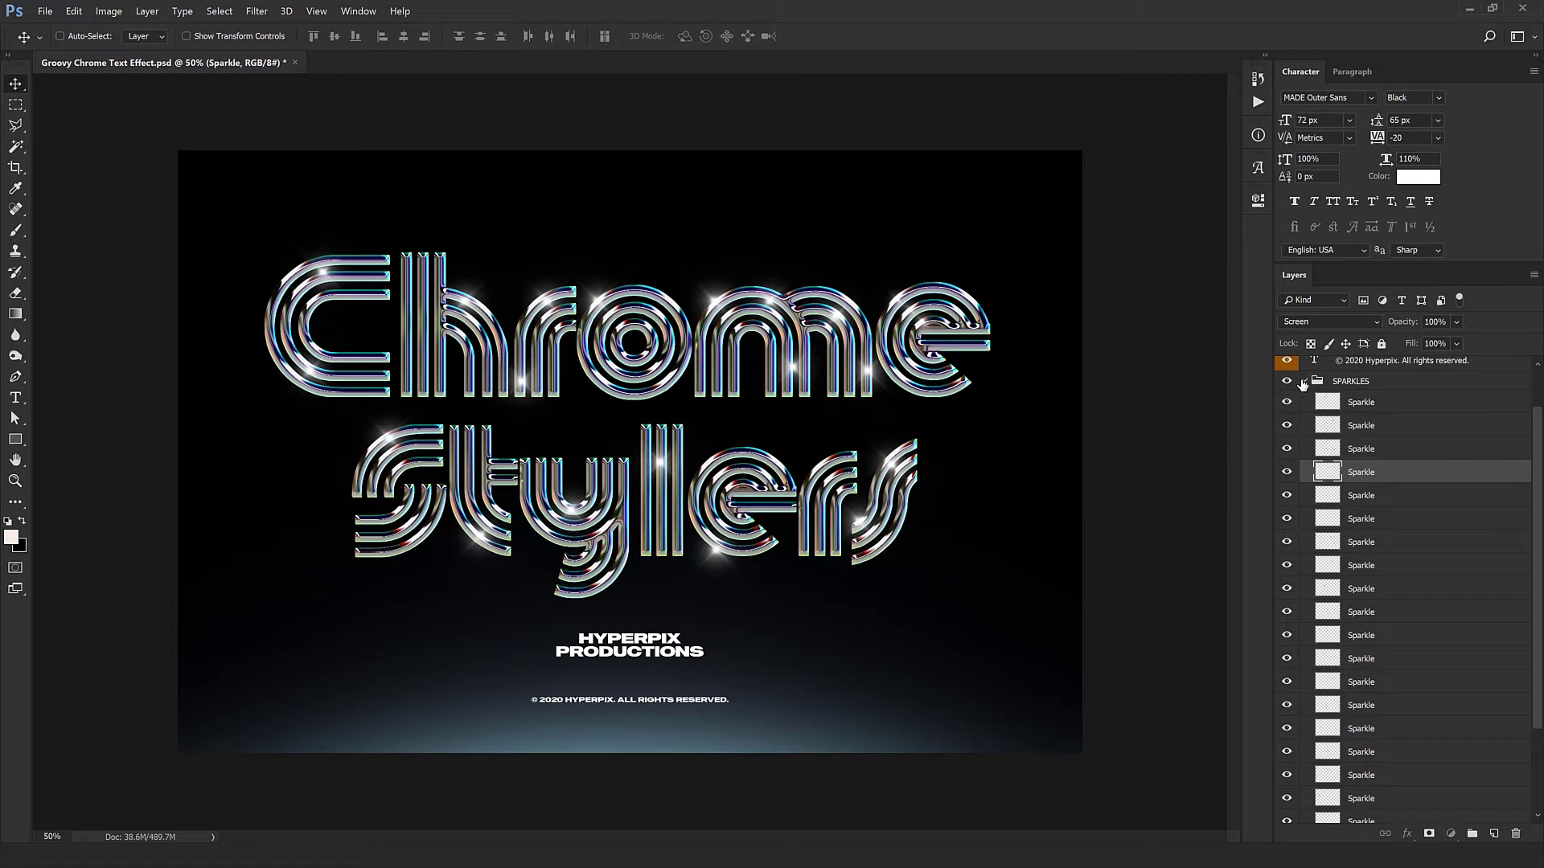
Collapse SPARKLES, expand LIGHTS, and open the second Light layer's style settings
{"action": "left_click", "coordinate": [1303, 382]}
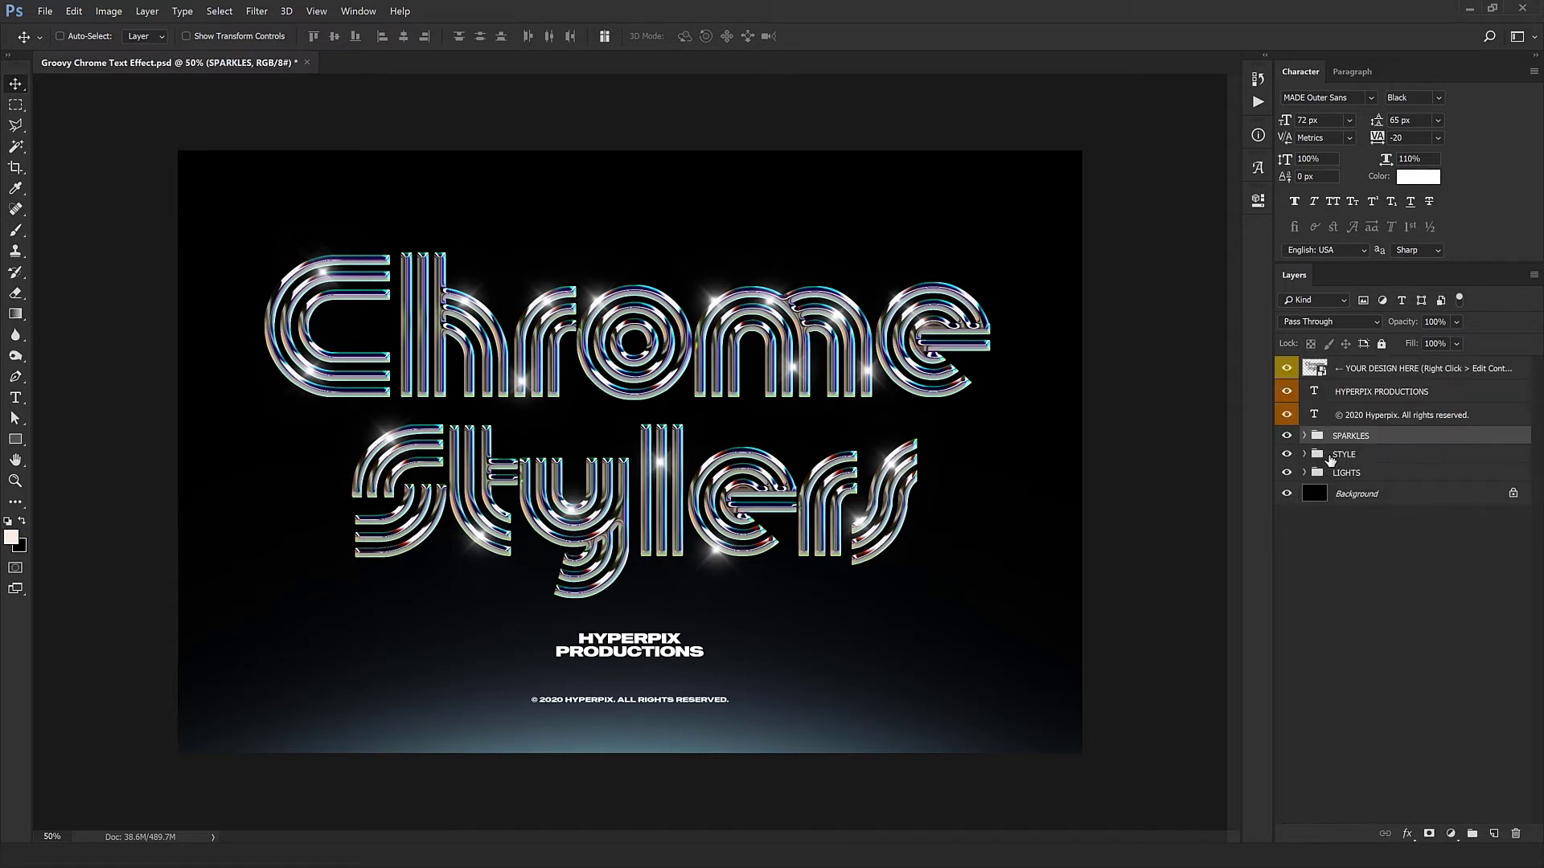
{"action": "left_click", "coordinate": [1332, 455]}
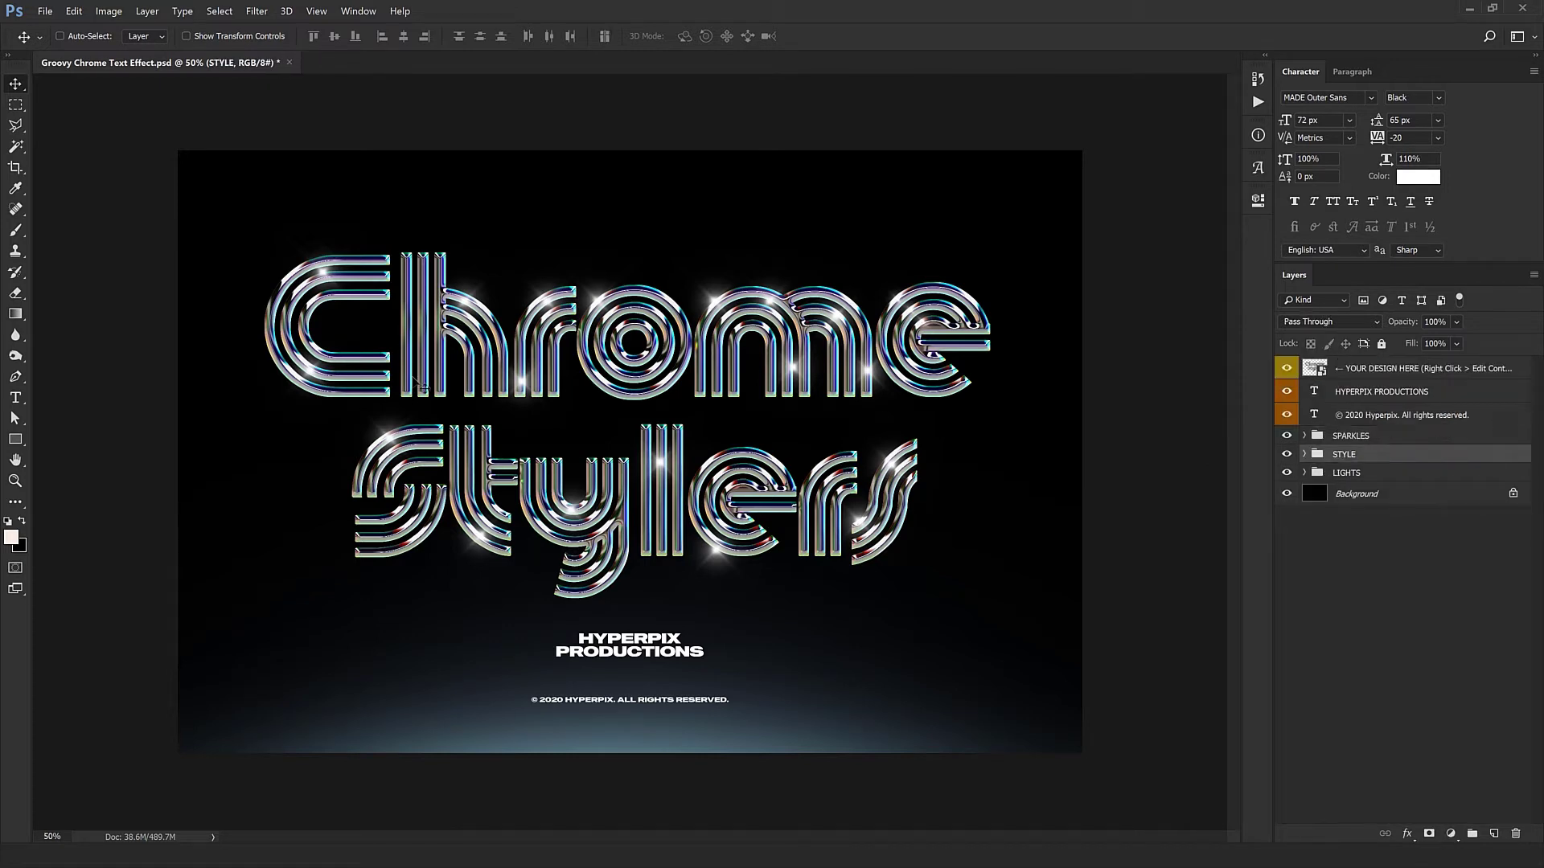
{"action": "left_click", "coordinate": [1302, 473]}
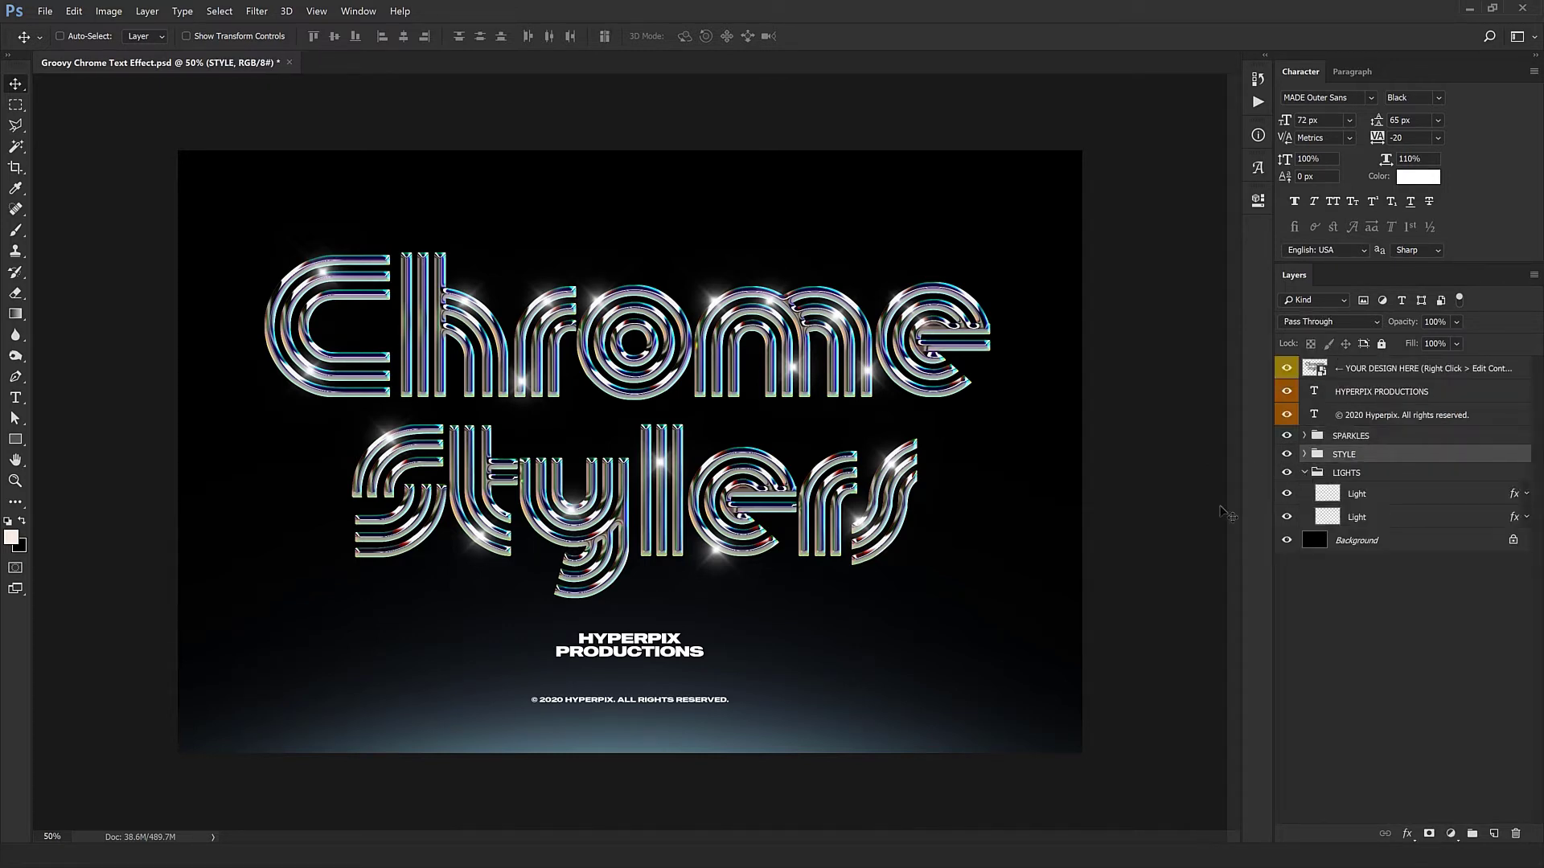
{"action": "left_click", "coordinate": [1515, 519]}
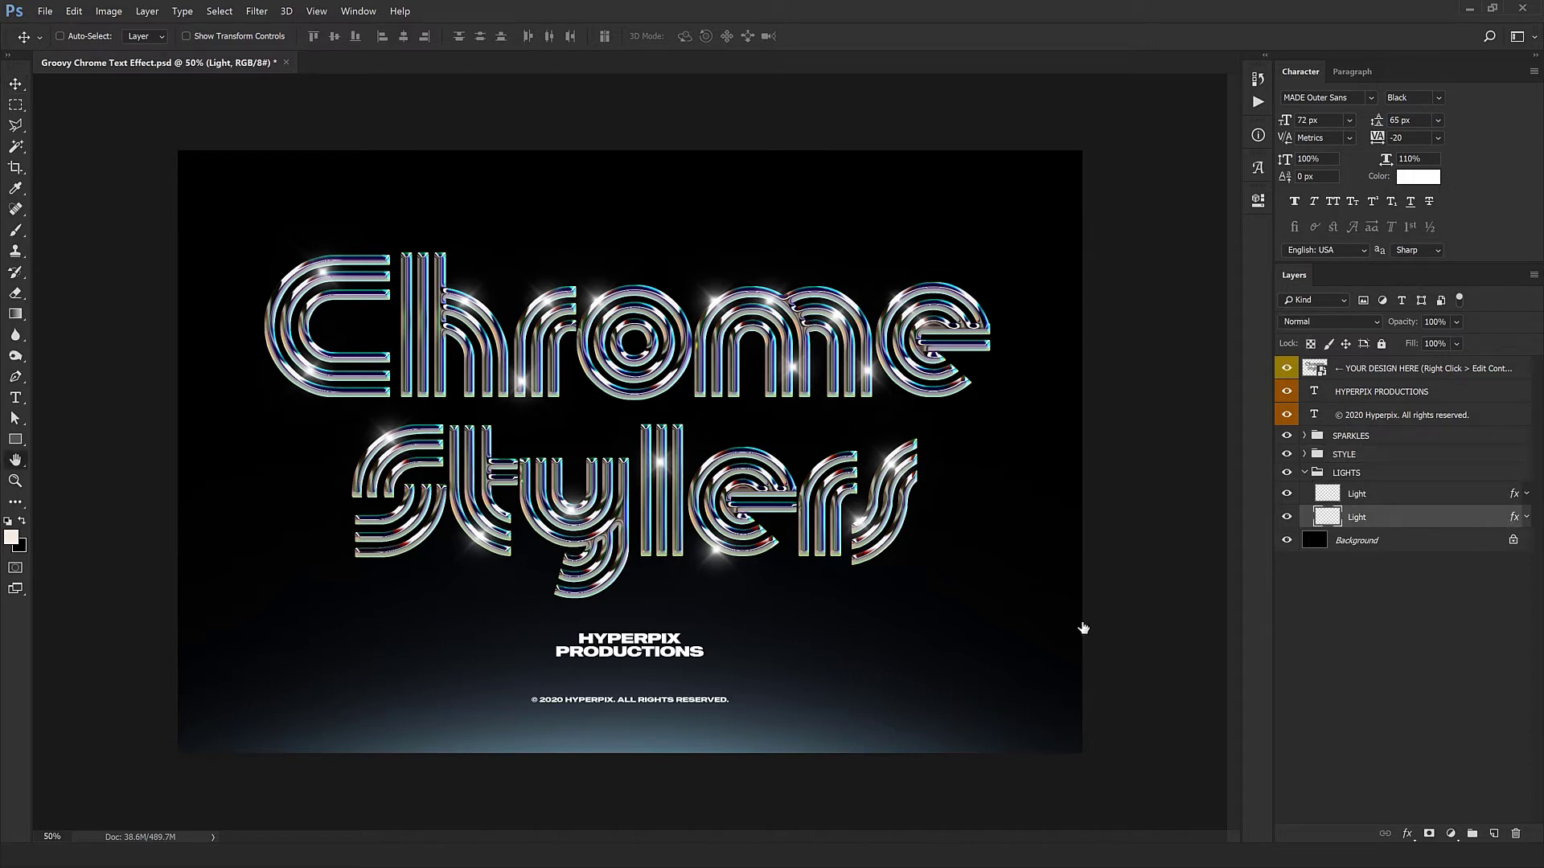
{"action": "double_click", "coordinate": [1515, 520]}
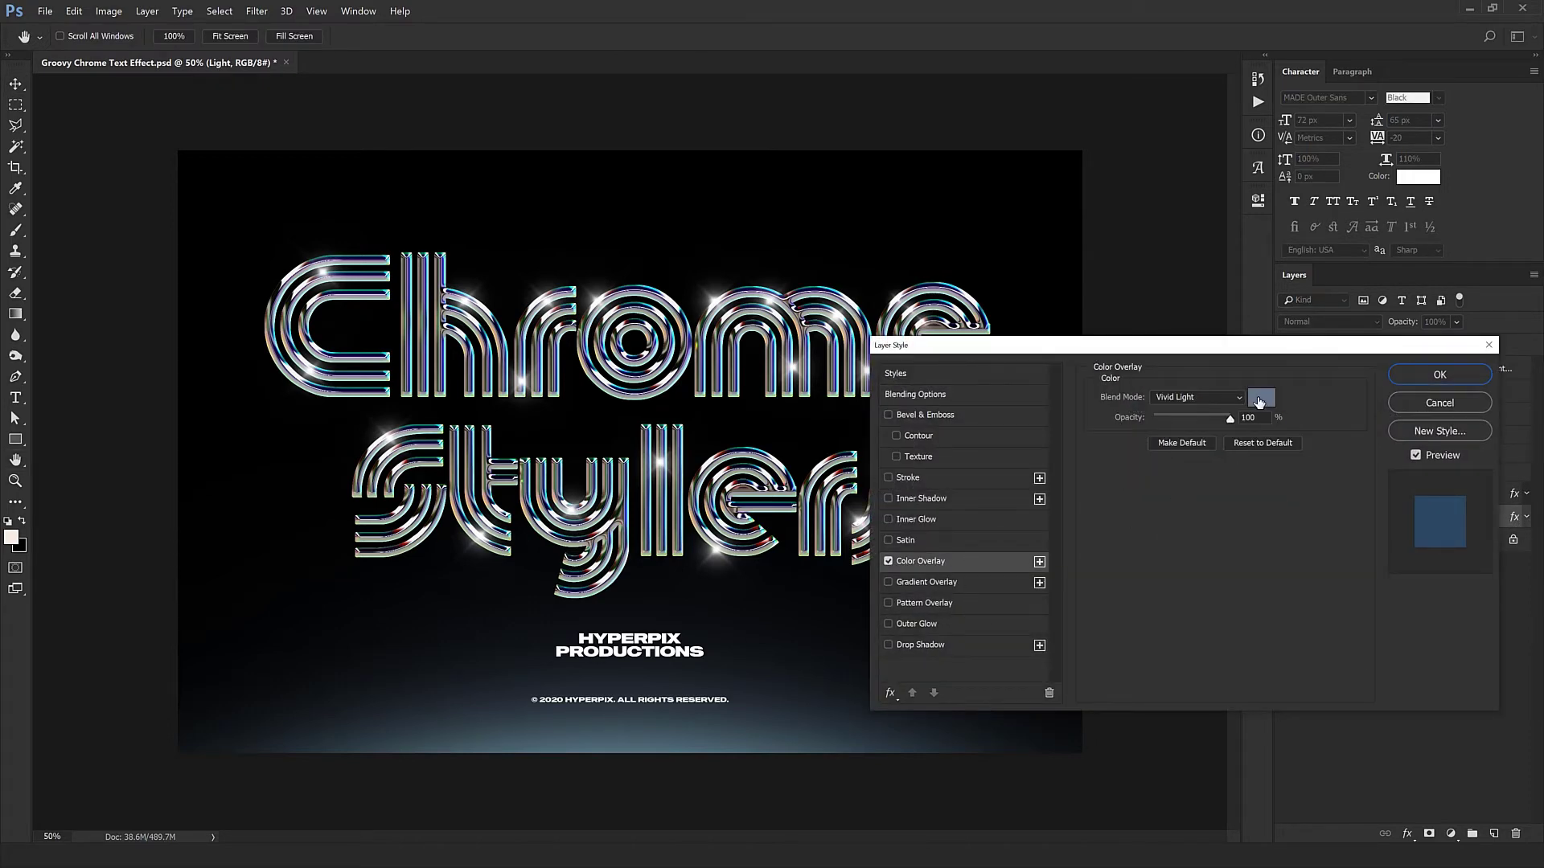
Try a bright green Color Overlay, then close the dialogs and collapse LIGHTS
{"action": "left_click", "coordinate": [1263, 398]}
{"action": "left_click", "coordinate": [1131, 609]}
{"action": "left_click", "coordinate": [1047, 582]}
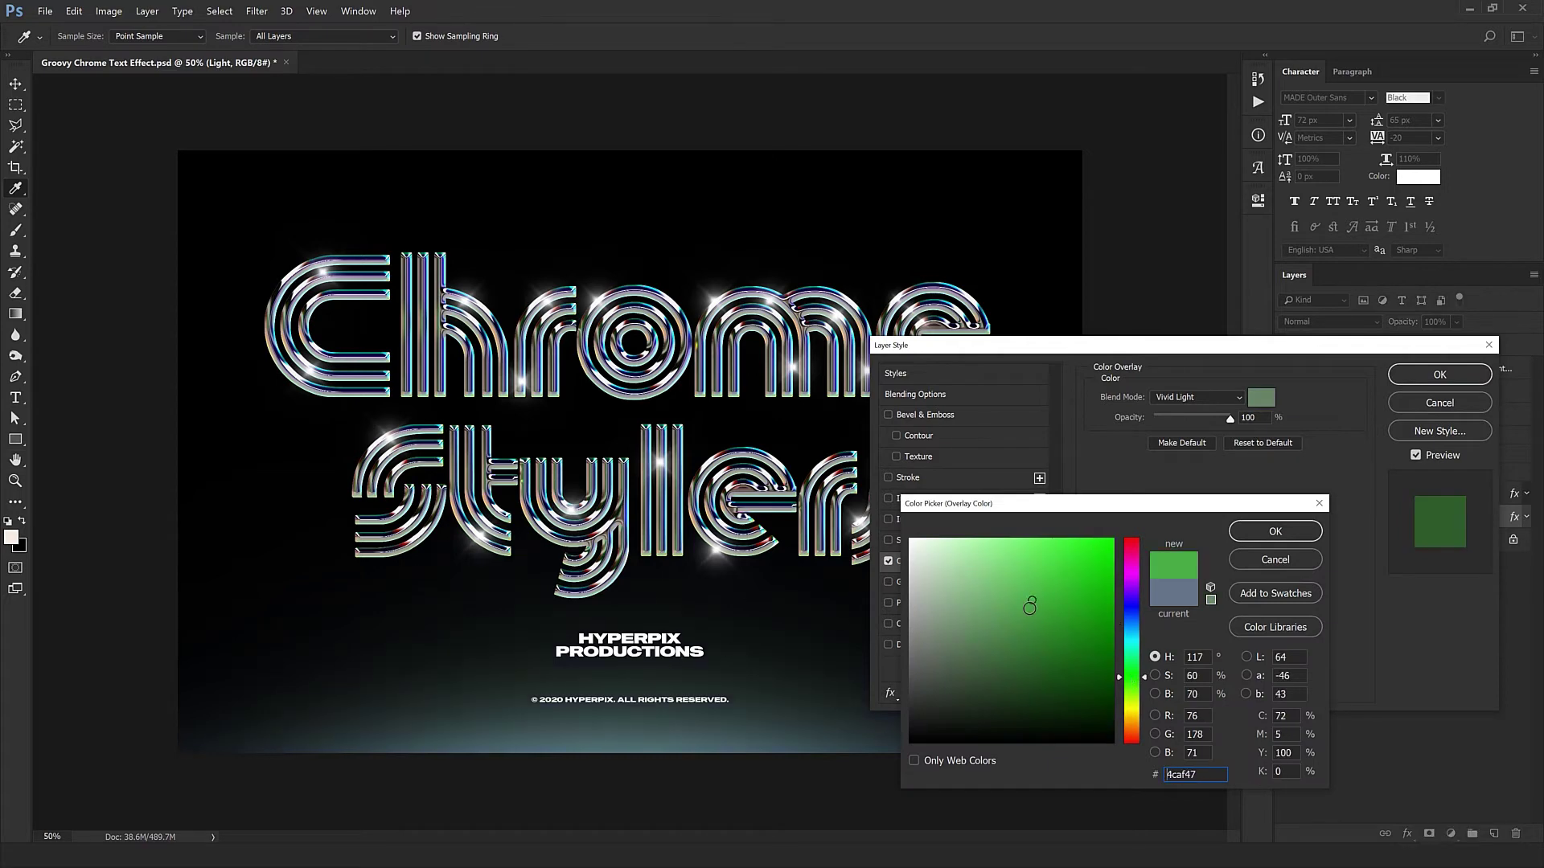
{"action": "left_click", "coordinate": [1275, 532]}
{"action": "left_click", "coordinate": [1439, 376]}
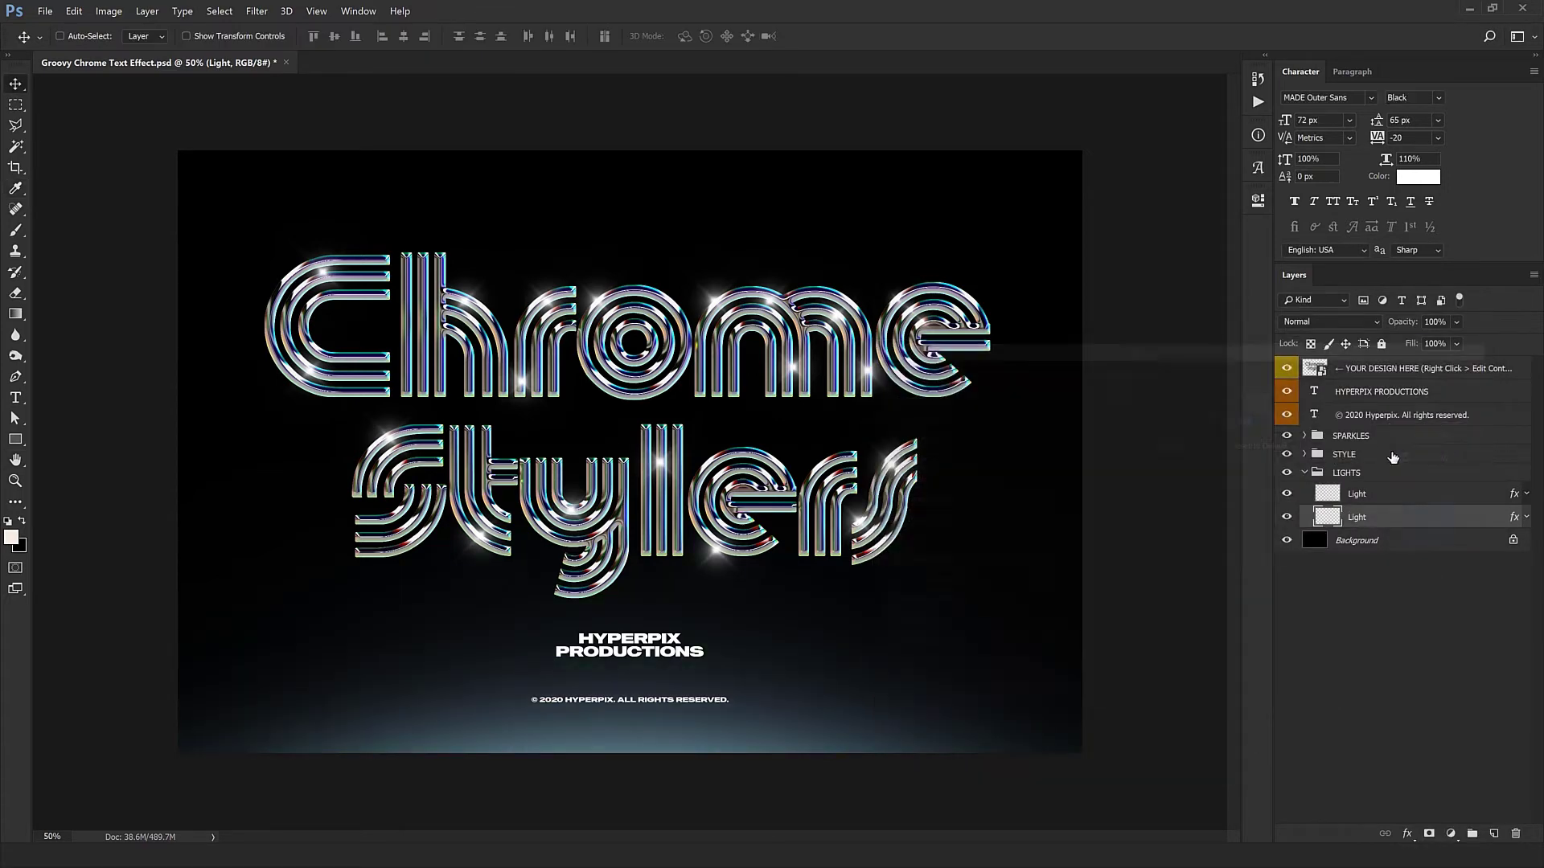
{"action": "left_click", "coordinate": [1304, 473]}
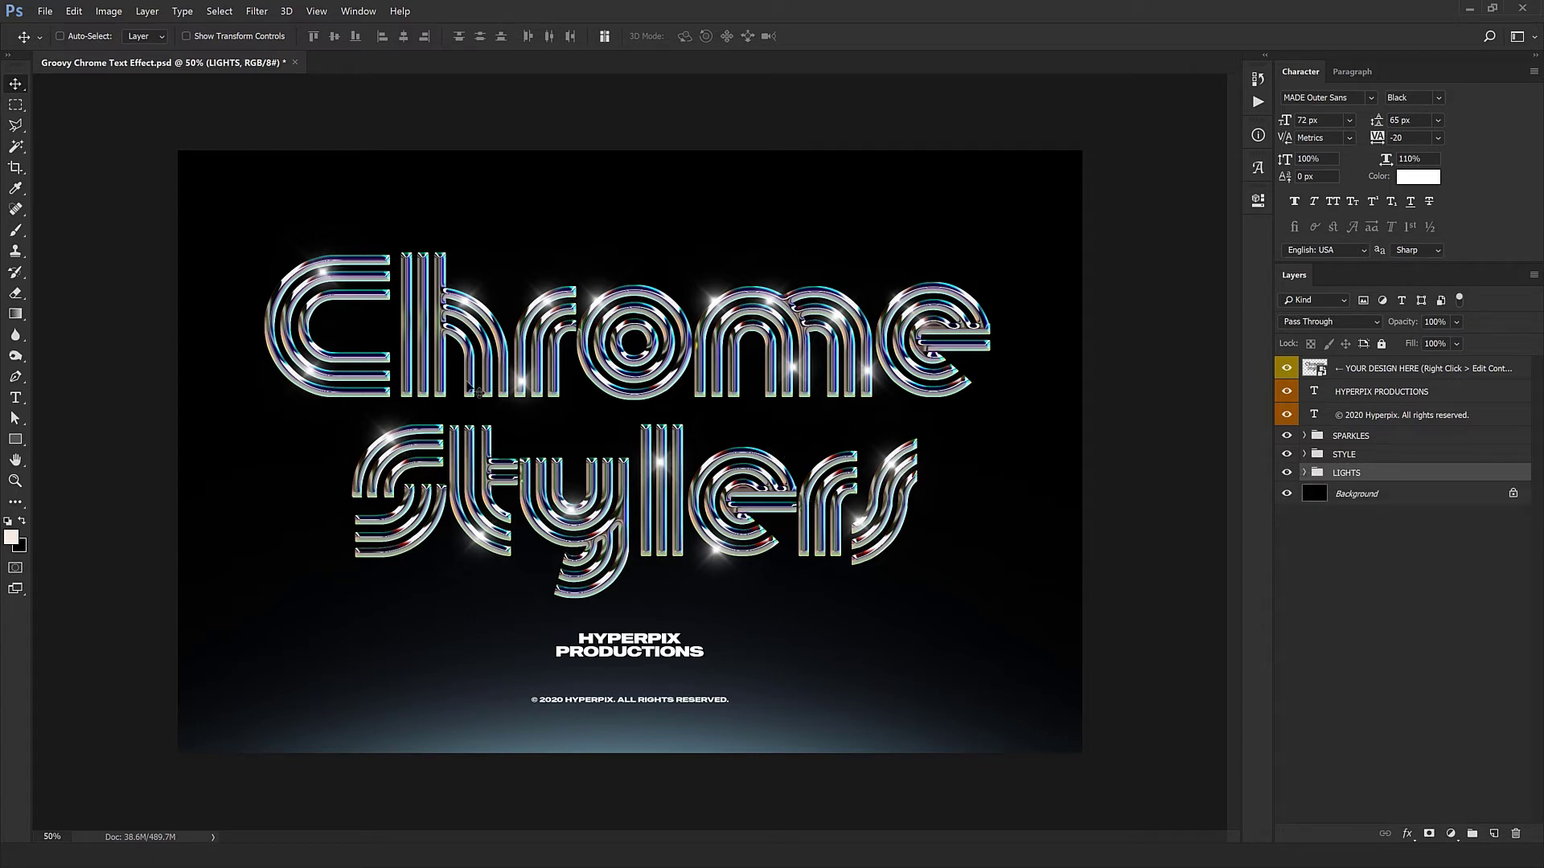
Open the design placeholder's contents and drag logo.png in from the Logo folder
{"action": "left_click", "coordinate": [1322, 370]}
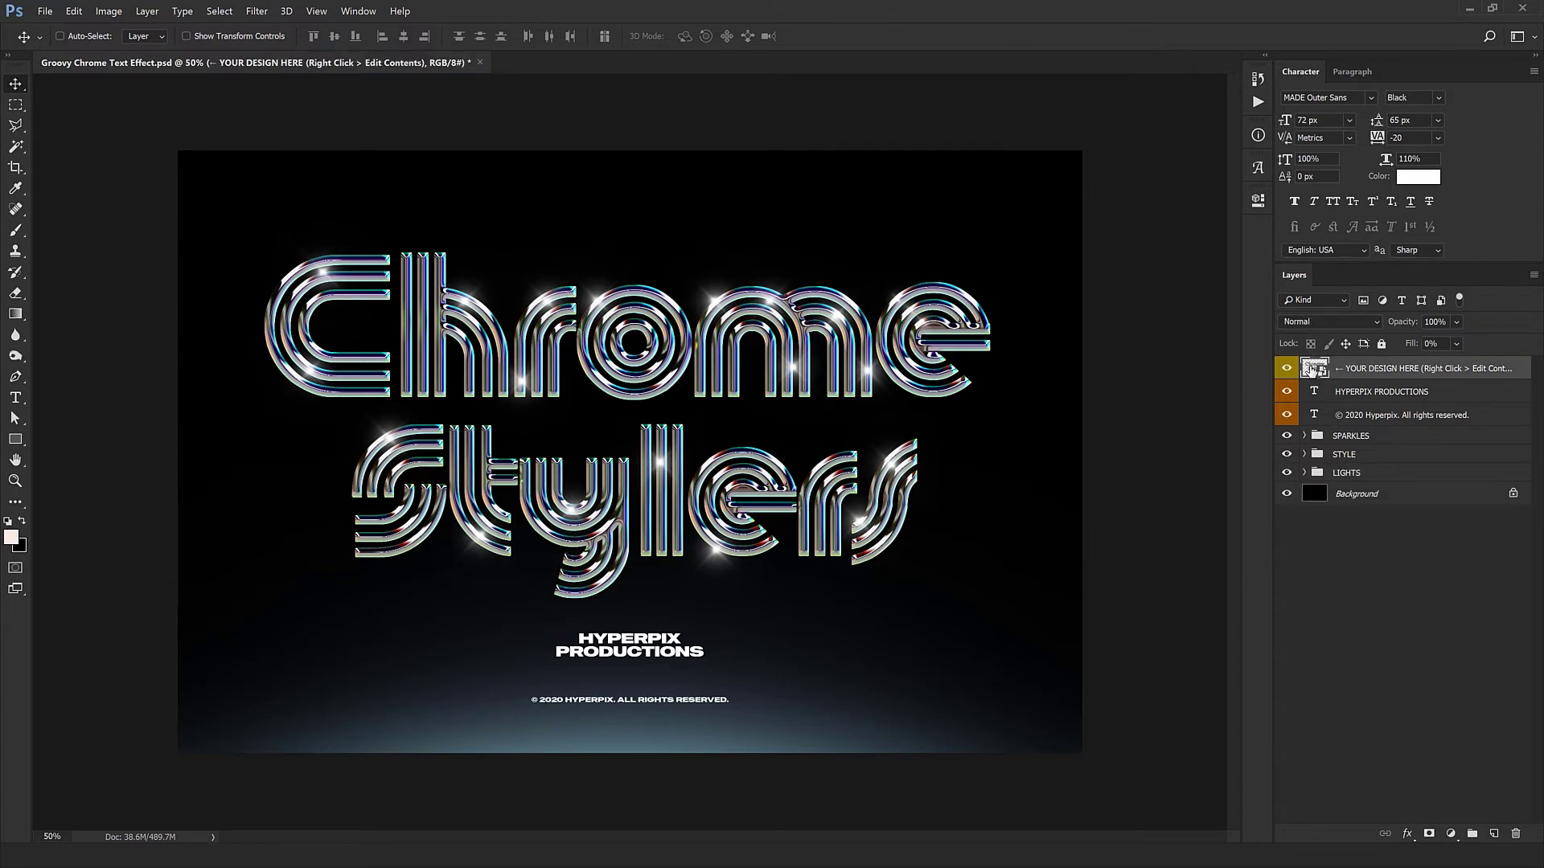
{"action": "double_click", "coordinate": [1315, 368]}
{"action": "mouse_move", "coordinate": [49, 850]}
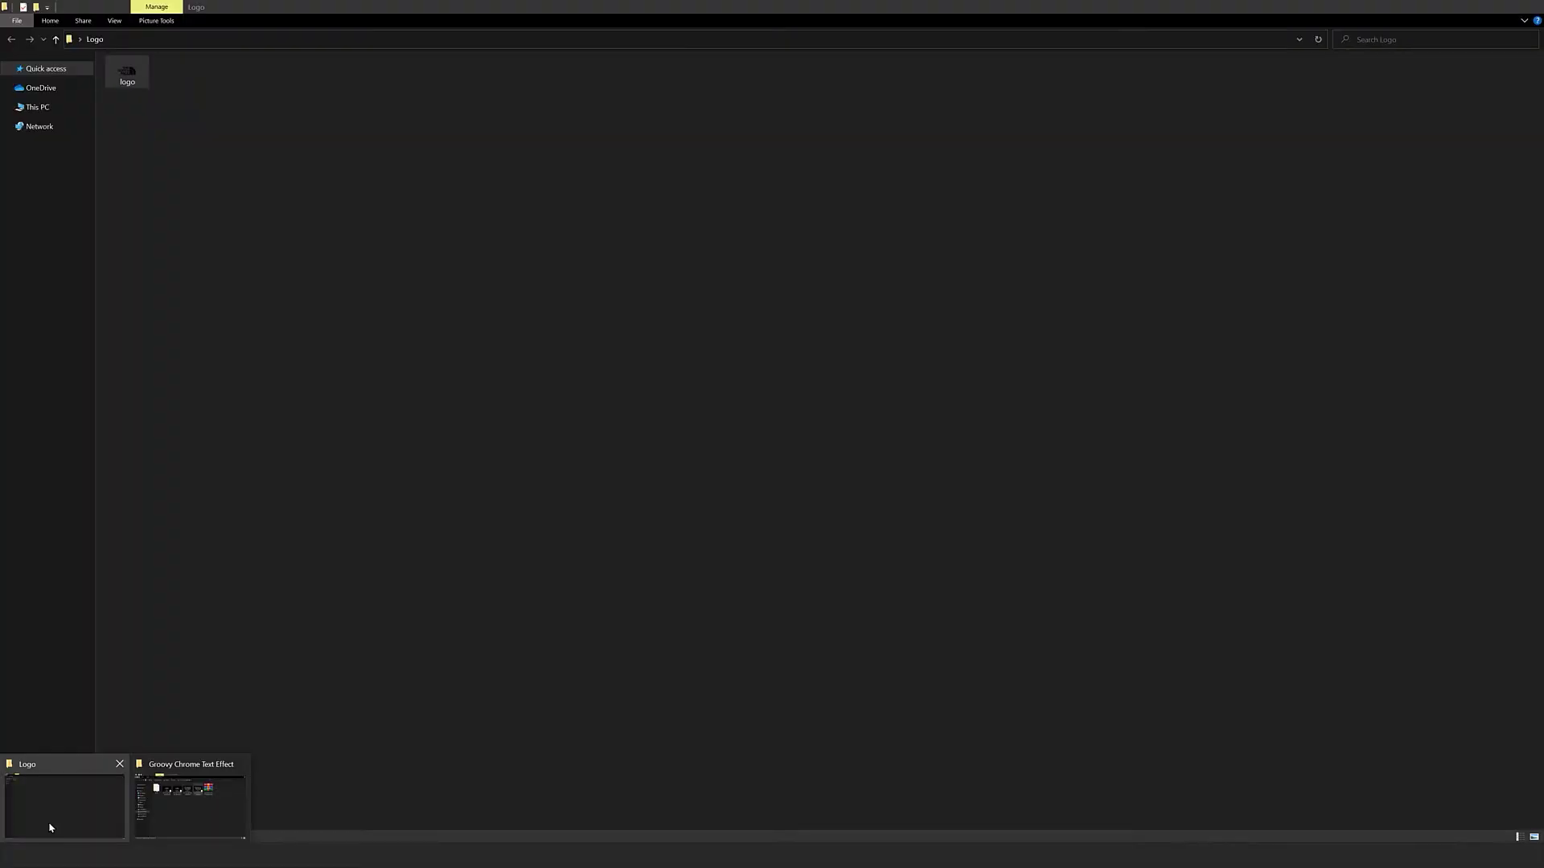
{"action": "left_click", "coordinate": [49, 809]}
{"action": "mouse_move", "coordinate": [126, 74]}
{"action": "left_mouse_down"}
{"action": "mouse_move", "coordinate": [111, 750]}
{"action": "mouse_move", "coordinate": [856, 356]}
{"action": "mouse_move", "coordinate": [670, 399]}
{"action": "left_mouse_up"}
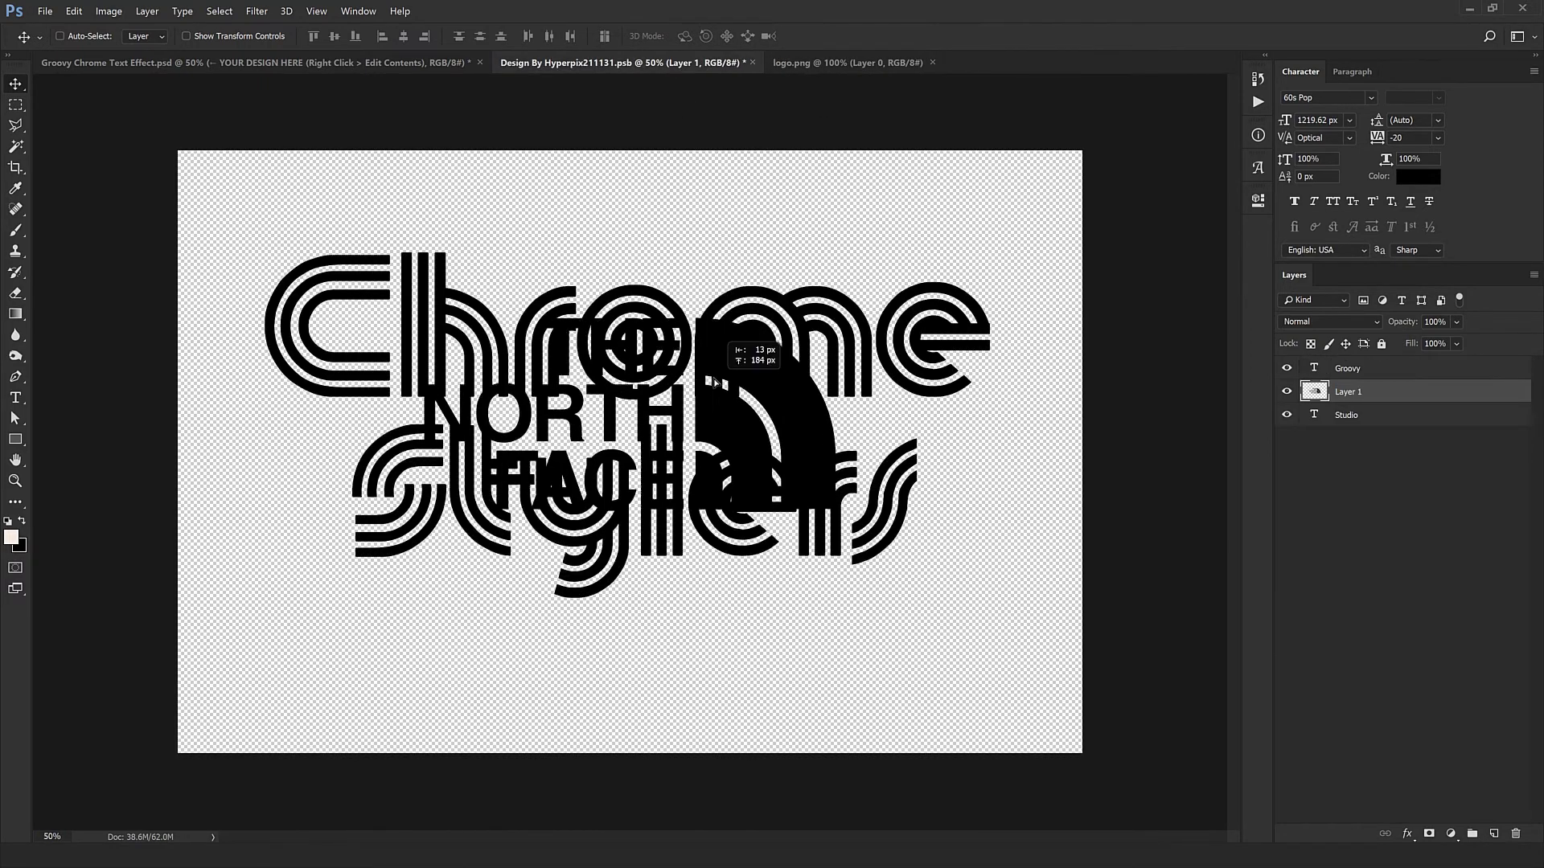
Delete the Groovy and Studio text layers and nudge the logo toward the canvas centre
{"action": "left_click", "coordinate": [1348, 368]}
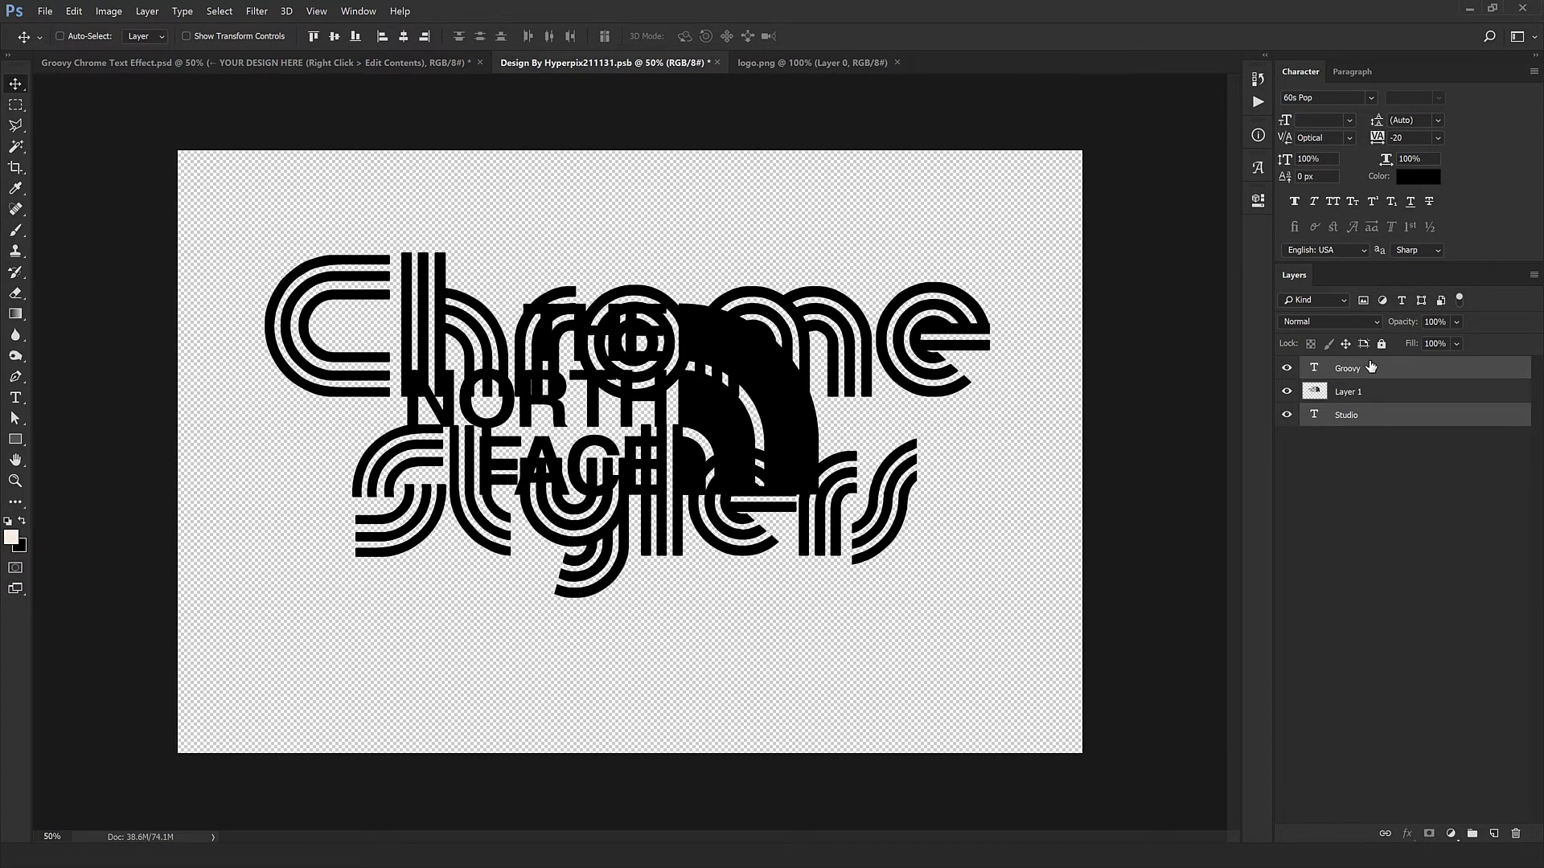
{"action": "left_click", "coordinate": [1347, 415], "text": "ctrl"}
{"action": "key", "text": "Delete"}
{"action": "key", "text": "ctrl+t"}
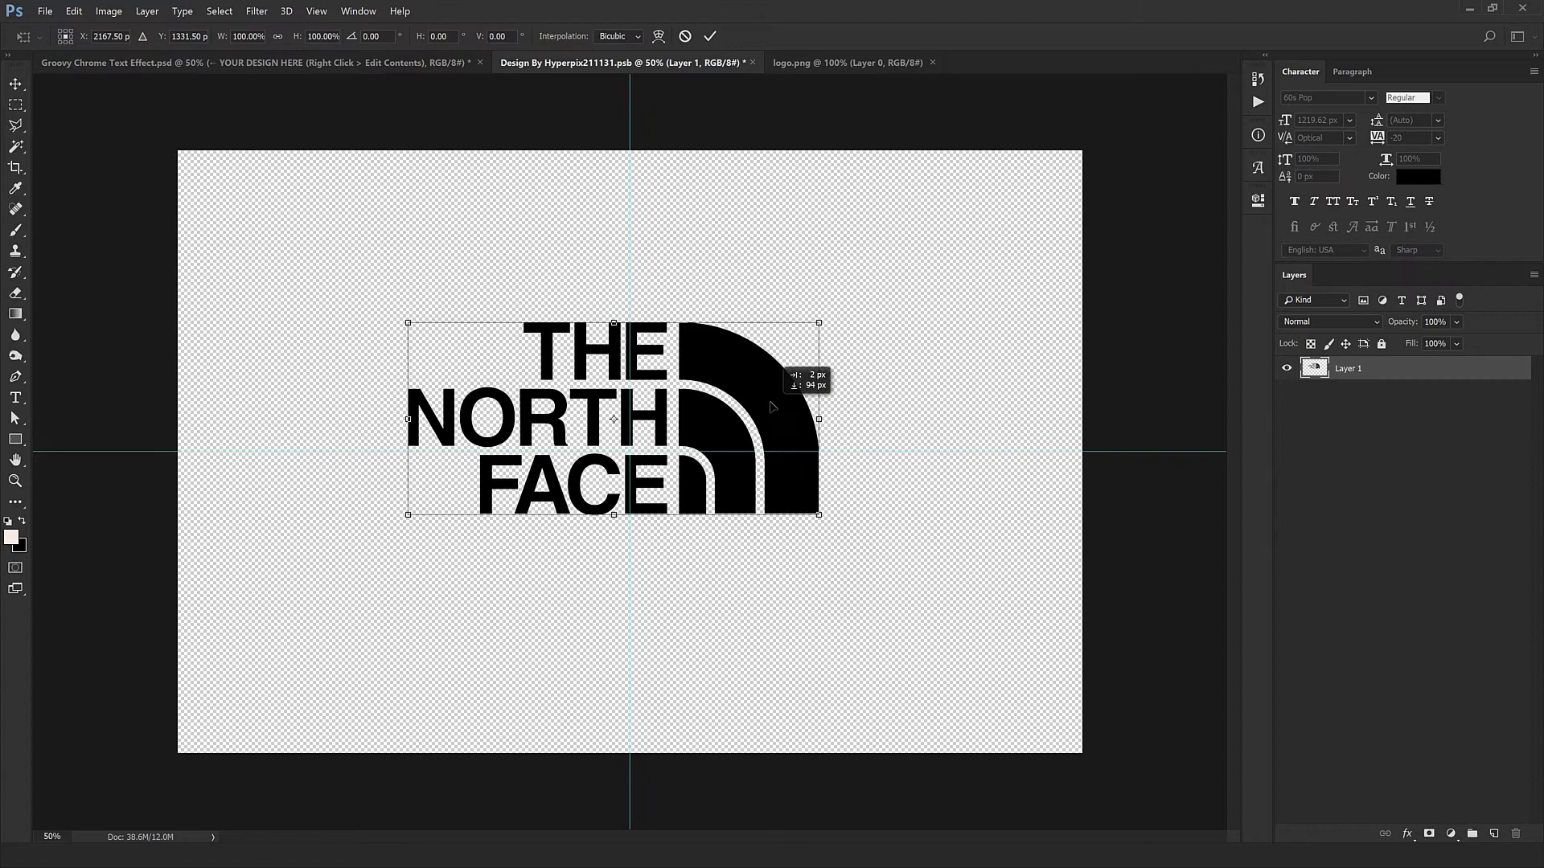
{"action": "mouse_move", "coordinate": [772, 398]}
{"action": "left_mouse_down"}
{"action": "mouse_move", "coordinate": [784, 445]}
{"action": "mouse_move", "coordinate": [760, 369]}
{"action": "mouse_move", "coordinate": [763, 386]}
{"action": "left_mouse_up"}
{"action": "key", "text": "Return"}
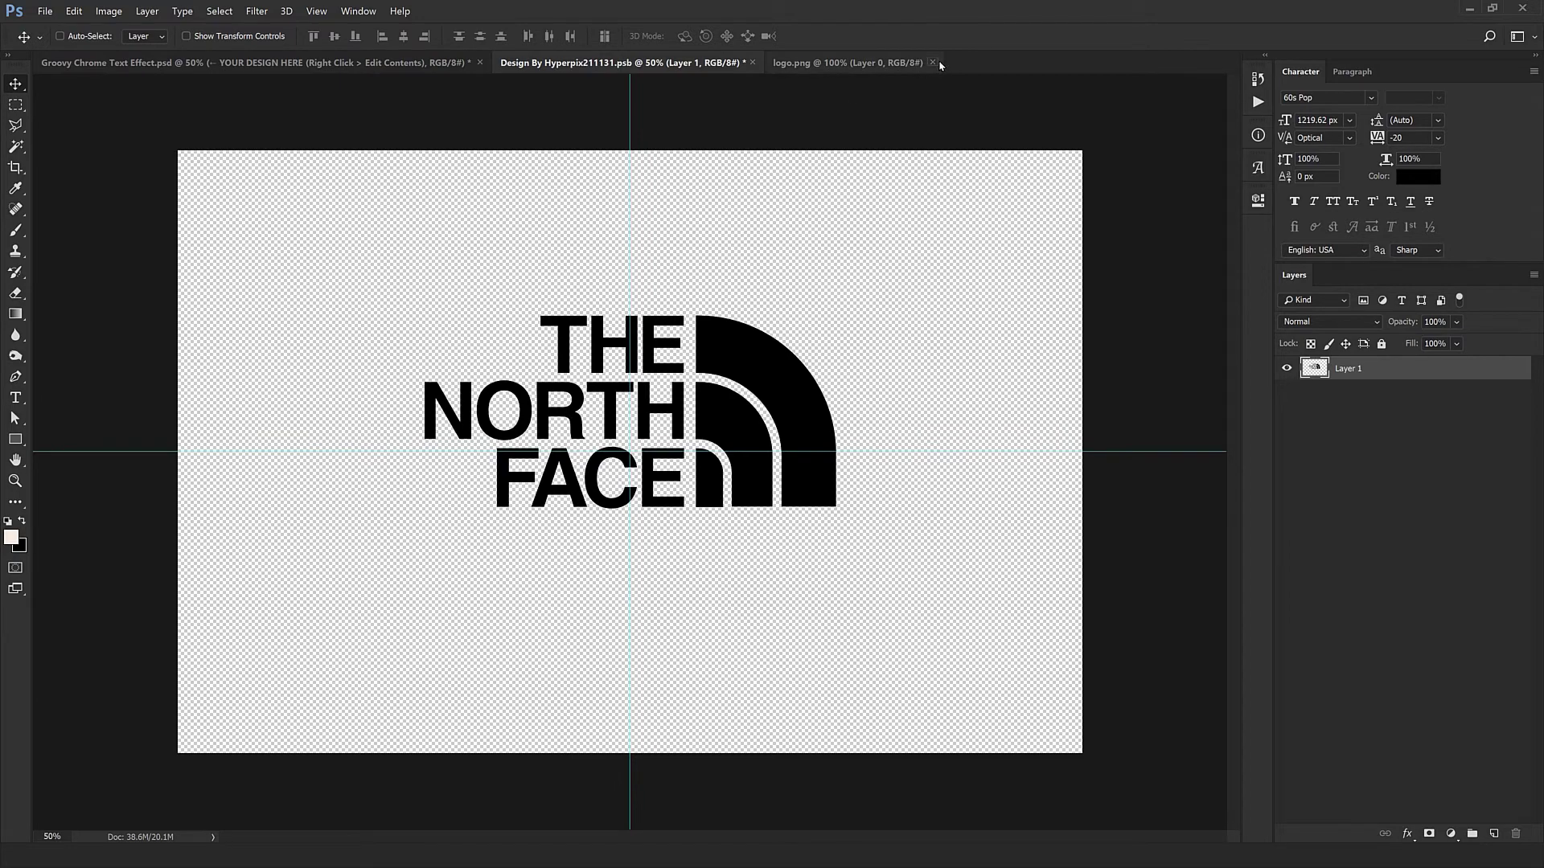
Close logo.png and the design contents, saving the changes
{"action": "left_click", "coordinate": [935, 63]}
{"action": "left_click", "coordinate": [755, 63]}
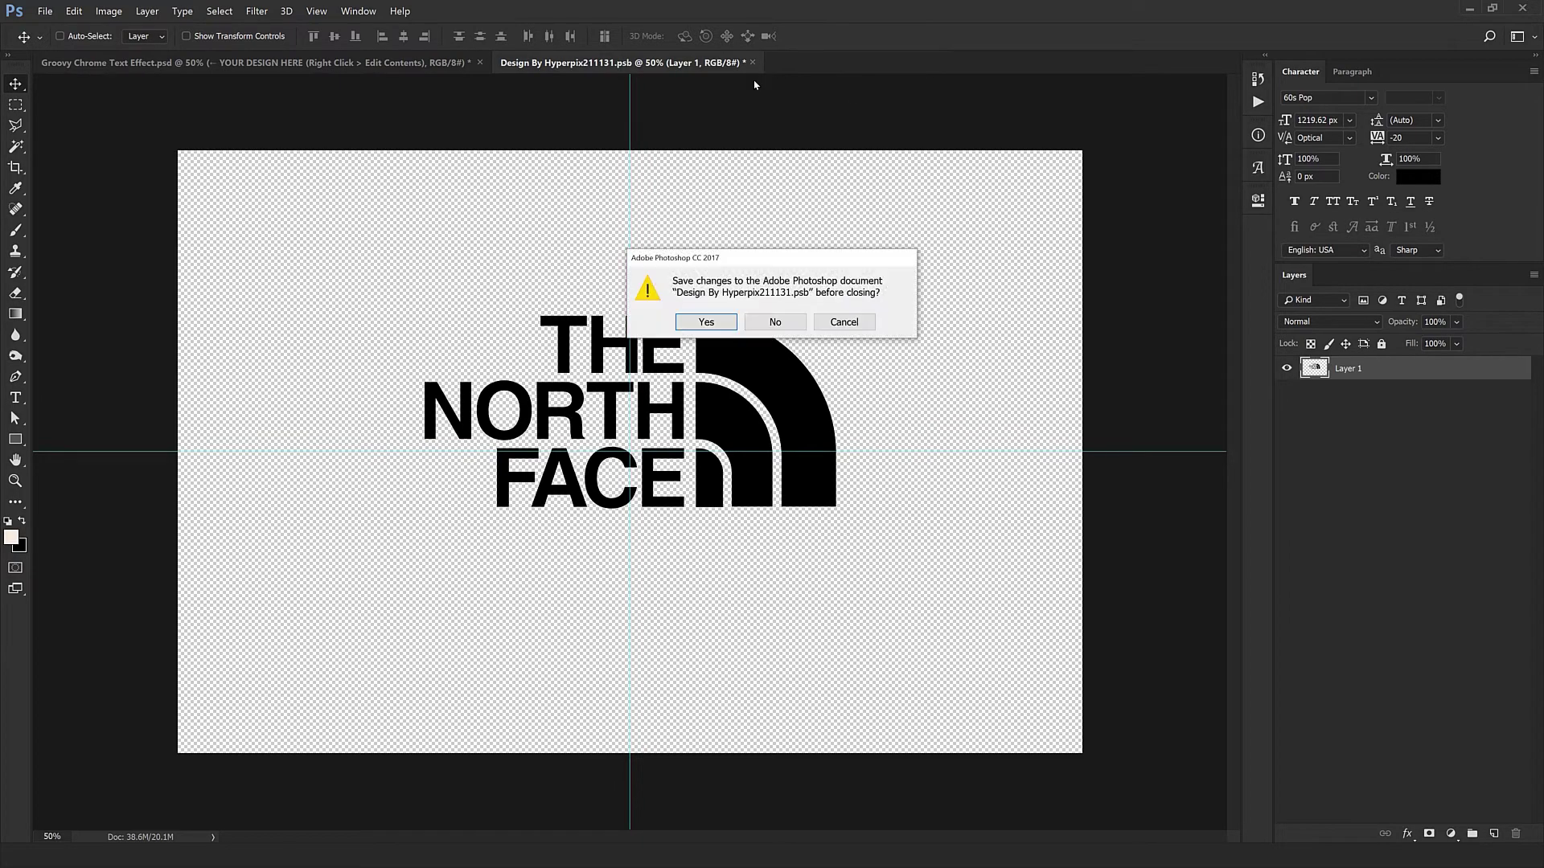
{"action": "left_click", "coordinate": [706, 323]}
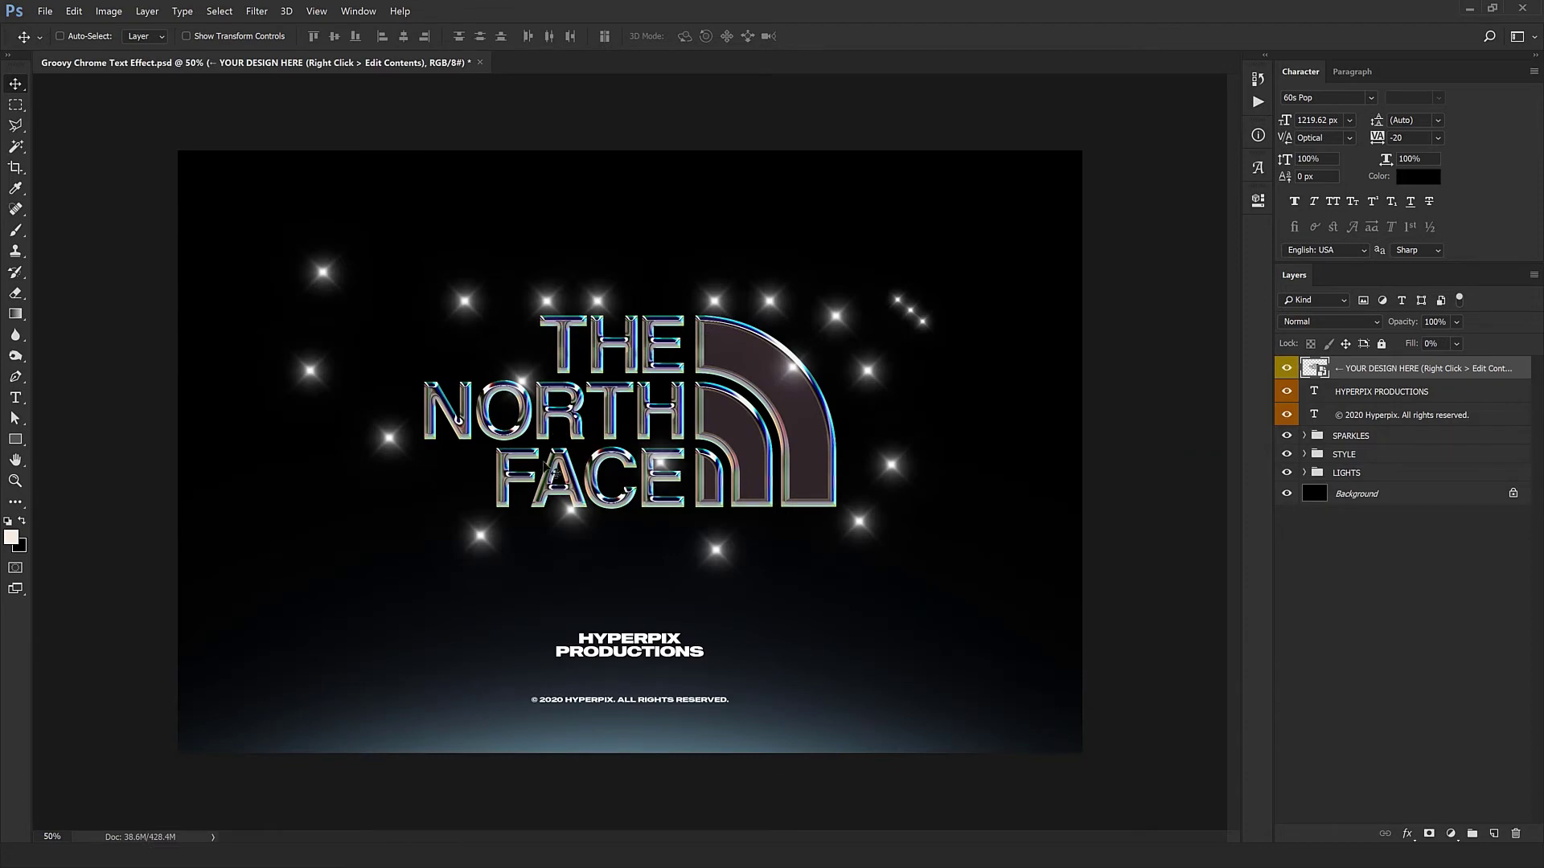
Move one sparkle just above the logo's T and select the other Sparkle layers
{"action": "key", "text": "ctrl+plus"}
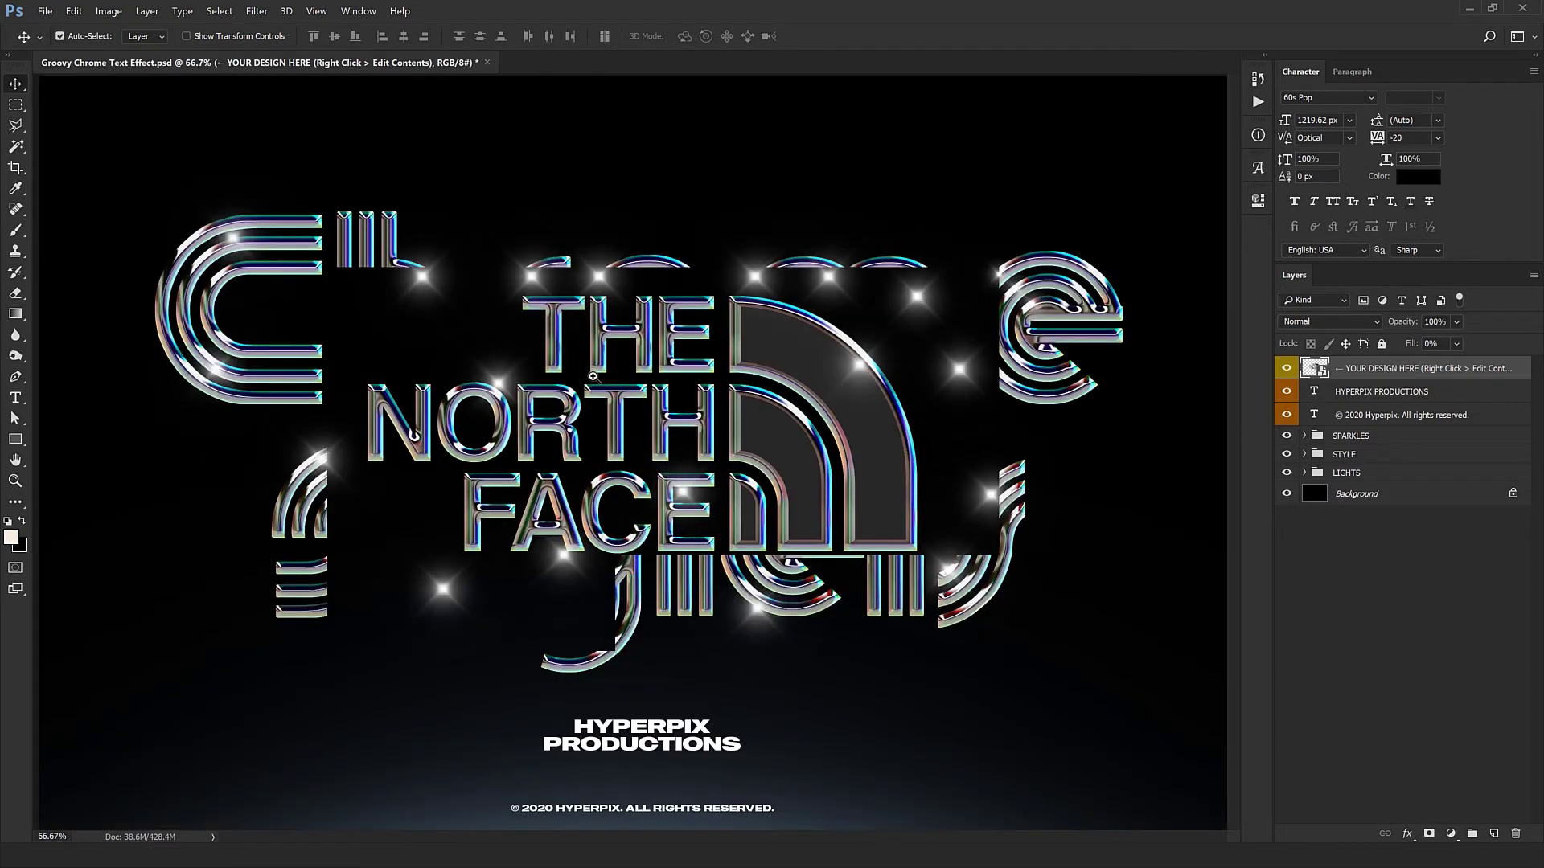
{"action": "left_click_drag", "start_coordinate": [615, 456], "coordinate": [820, 480]}
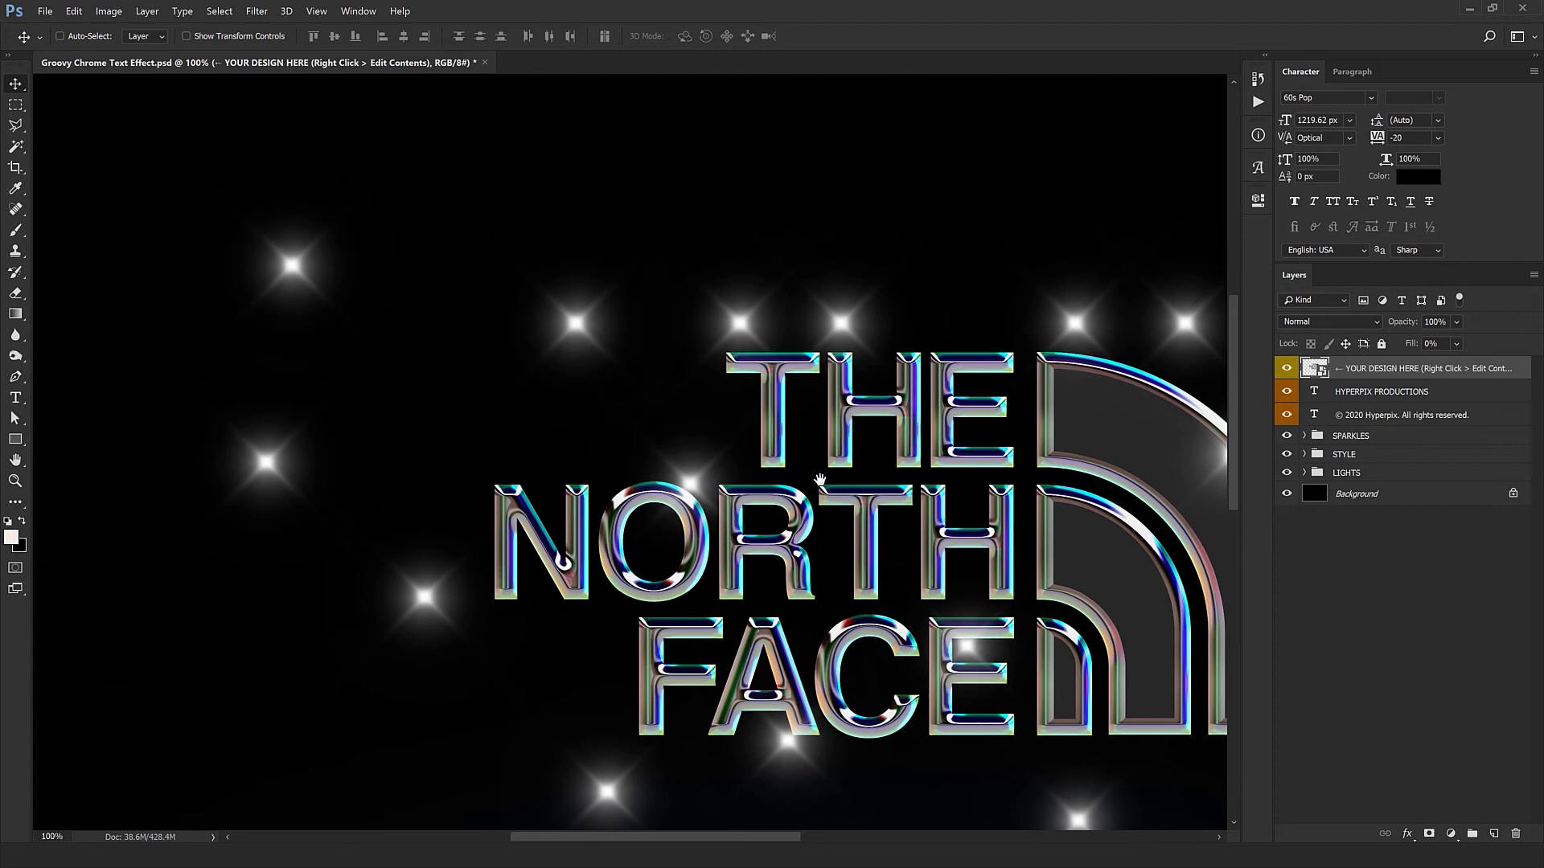
{"action": "key", "text": "ctrl+0"}
{"action": "left_click", "coordinate": [1304, 435]}
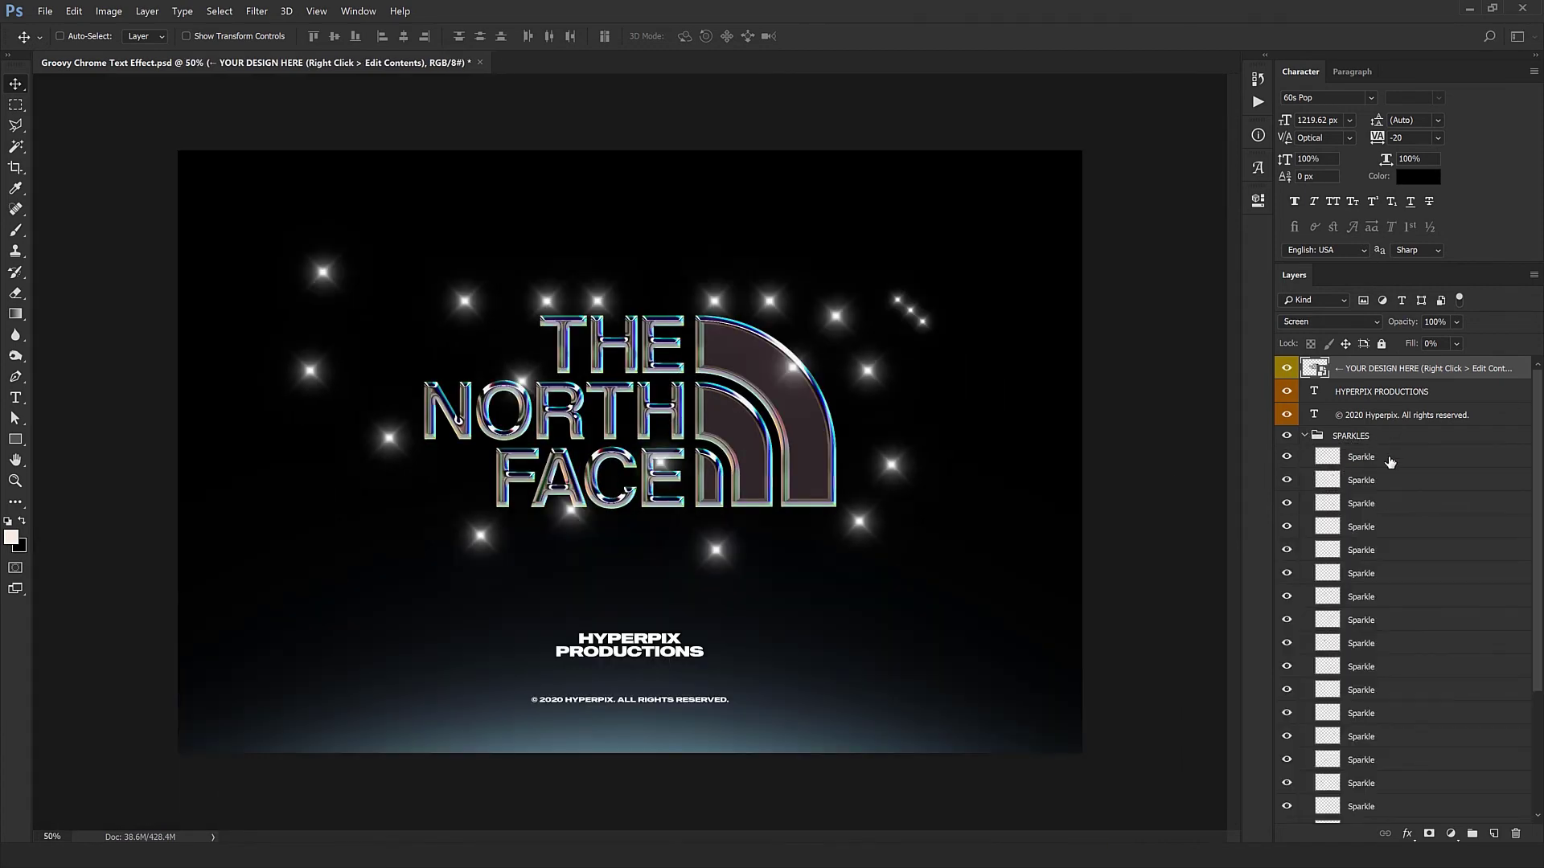
{"action": "mouse_move", "coordinate": [753, 541]}
{"action": "left_mouse_down"}
{"action": "mouse_move", "coordinate": [624, 626]}
{"action": "mouse_move", "coordinate": [547, 299]}
{"action": "left_mouse_up"}
{"action": "scroll", "coordinate": [1400, 531], "scroll_direction": "down", "scroll_amount": 5}
{"action": "left_click_drag", "start_coordinate": [1361, 459], "coordinate": [1371, 744]}
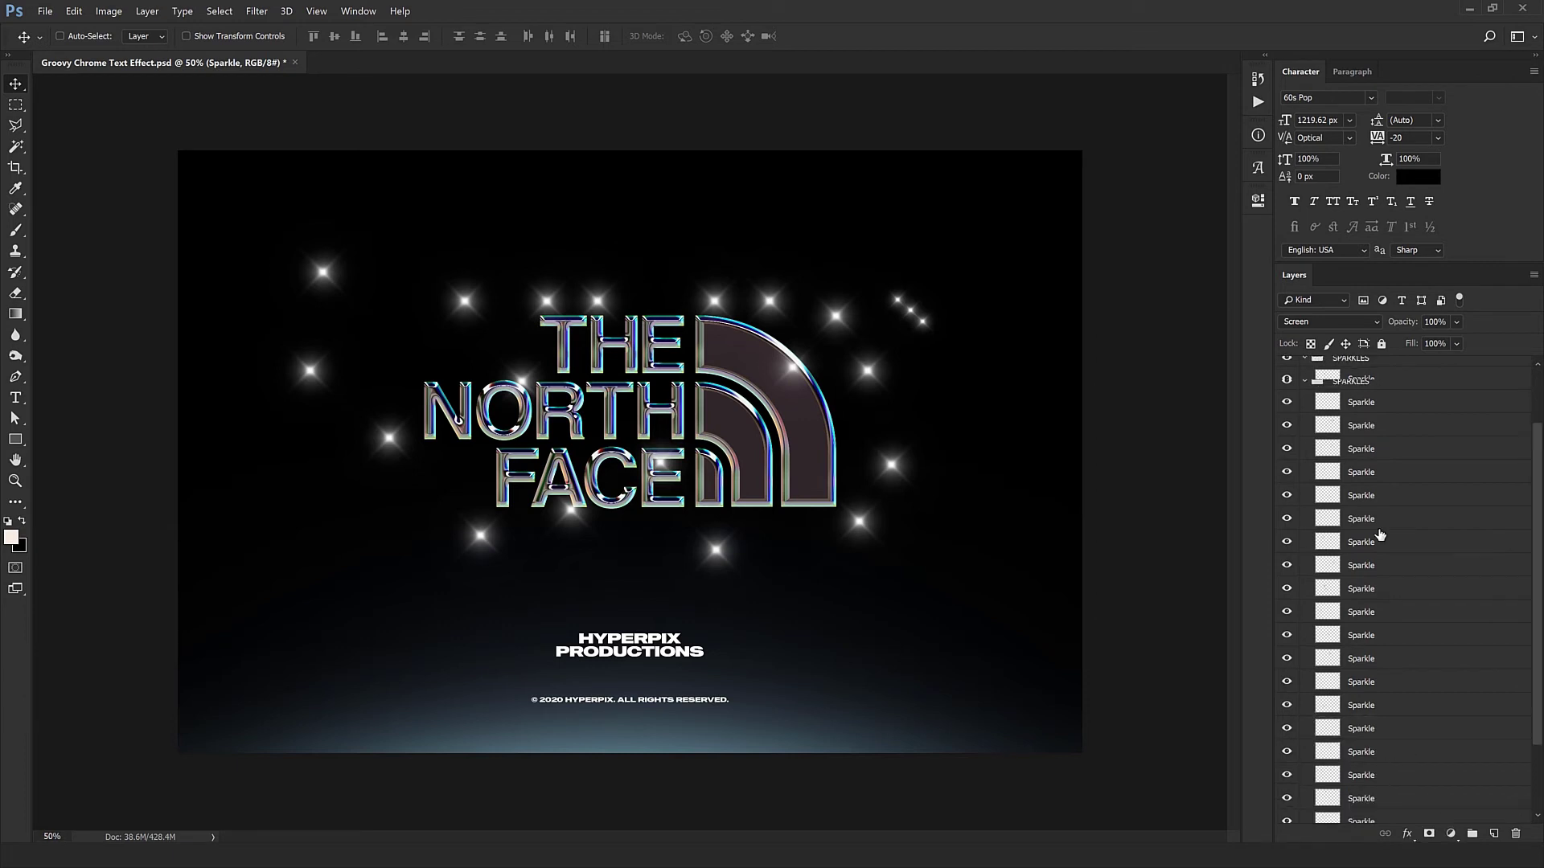
{"action": "scroll", "coordinate": [1399, 531], "scroll_direction": "up", "scroll_amount": 5}
{"action": "left_click", "coordinate": [1360, 478], "text": "shift"}
Delete the extra sparkles, halve the last one, and place copies at the T and lower letters
{"action": "key", "text": "Delete"}
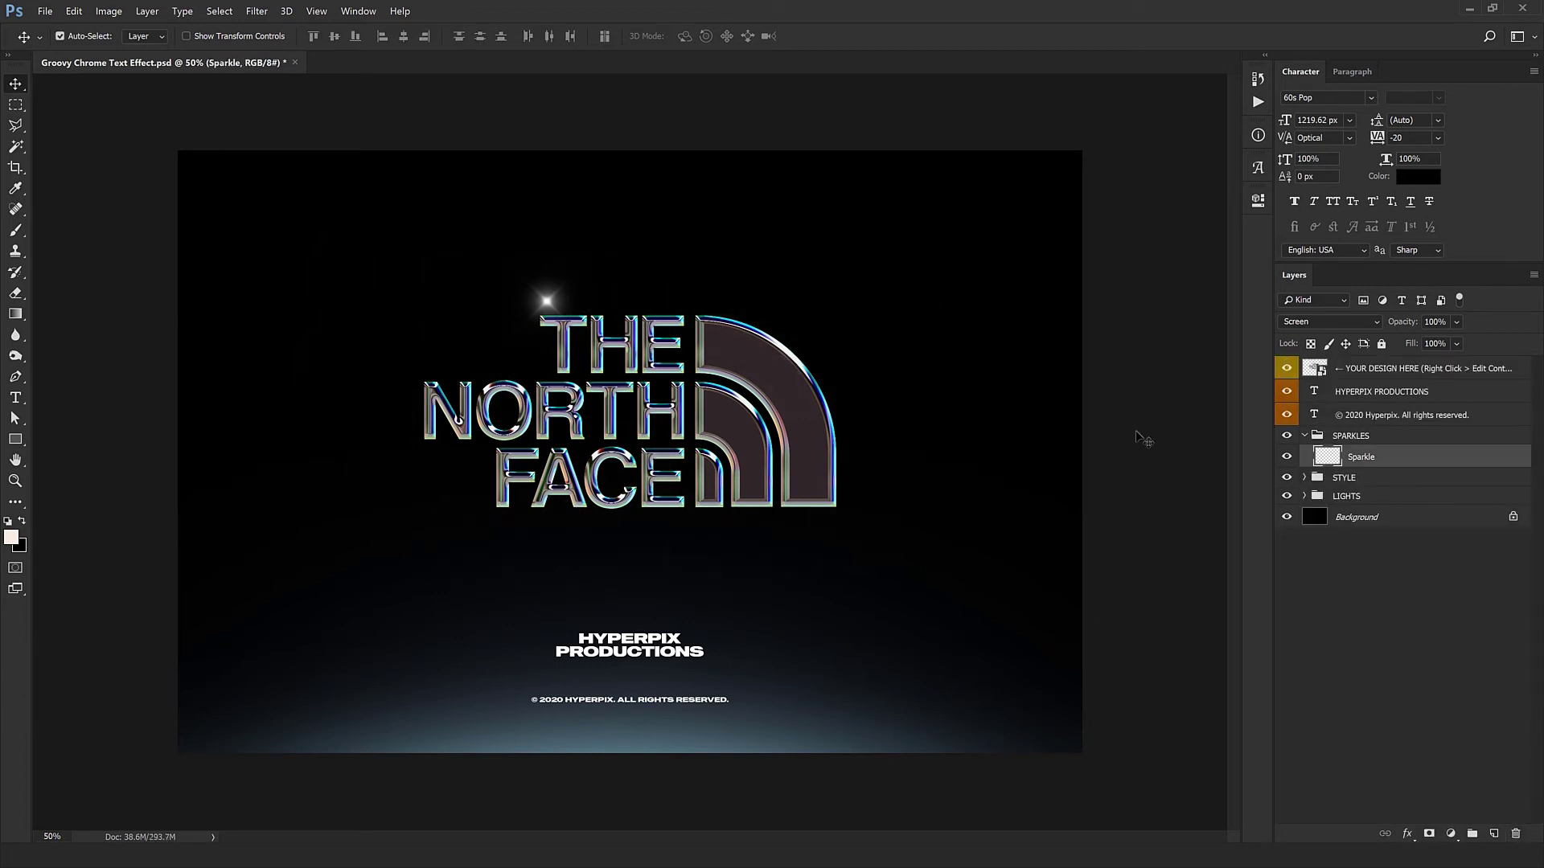
{"action": "key", "text": "ctrl+t"}
{"action": "mouse_move", "coordinate": [619, 366]}
{"action": "left_mouse_down"}
{"action": "mouse_move", "coordinate": [579, 332]}
{"action": "mouse_move", "coordinate": [603, 331]}
{"action": "left_mouse_up"}
{"action": "key", "text": "Return"}
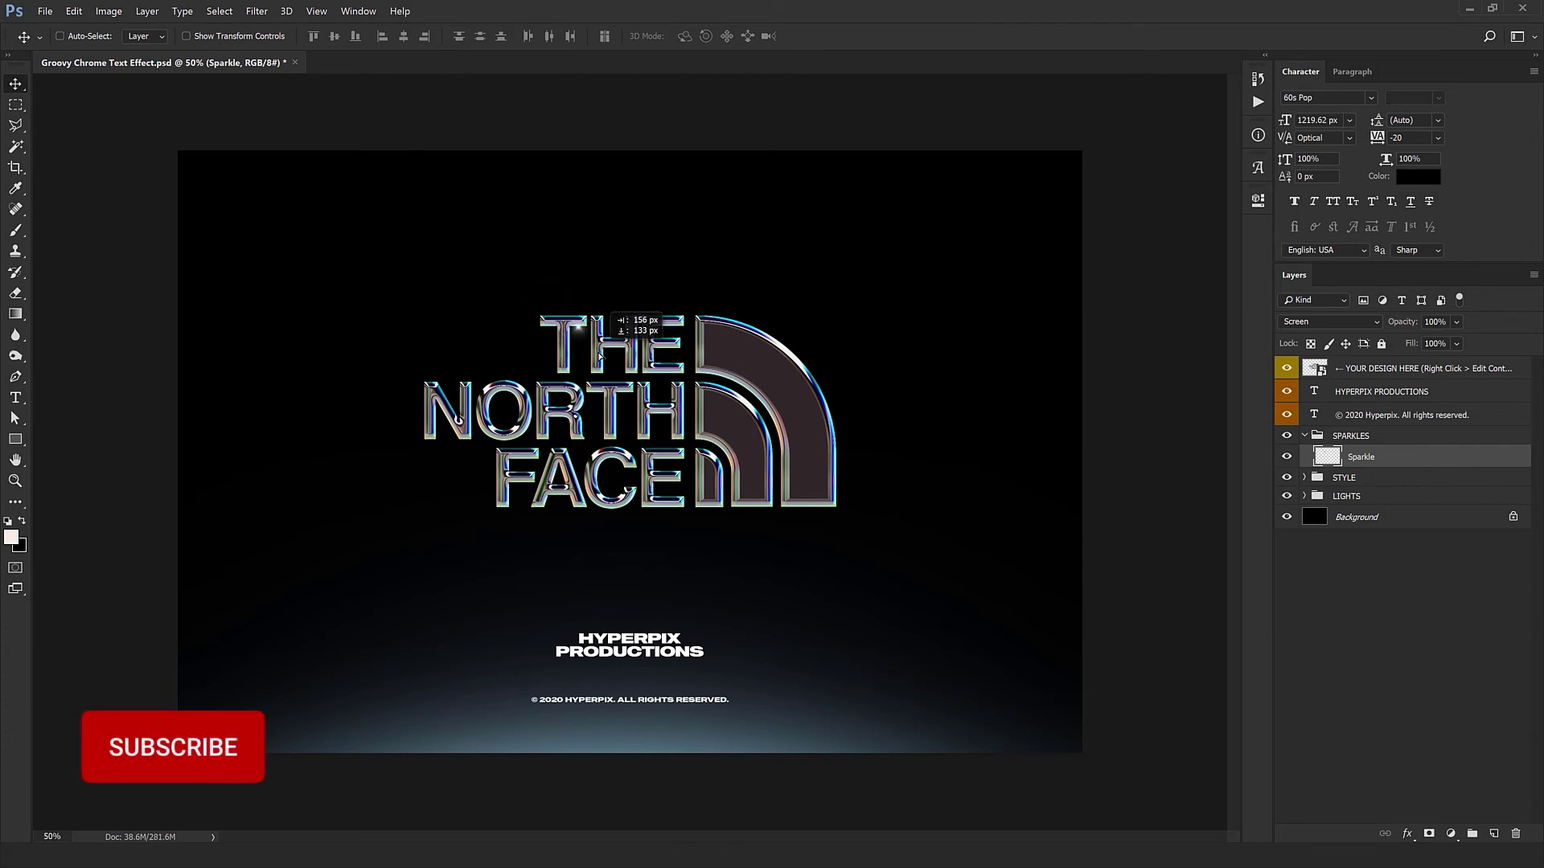
{"action": "scroll", "coordinate": [609, 337], "scroll_direction": "up", "scroll_amount": 1}
{"action": "scroll", "coordinate": [676, 345], "scroll_direction": "up", "scroll_amount": 1}
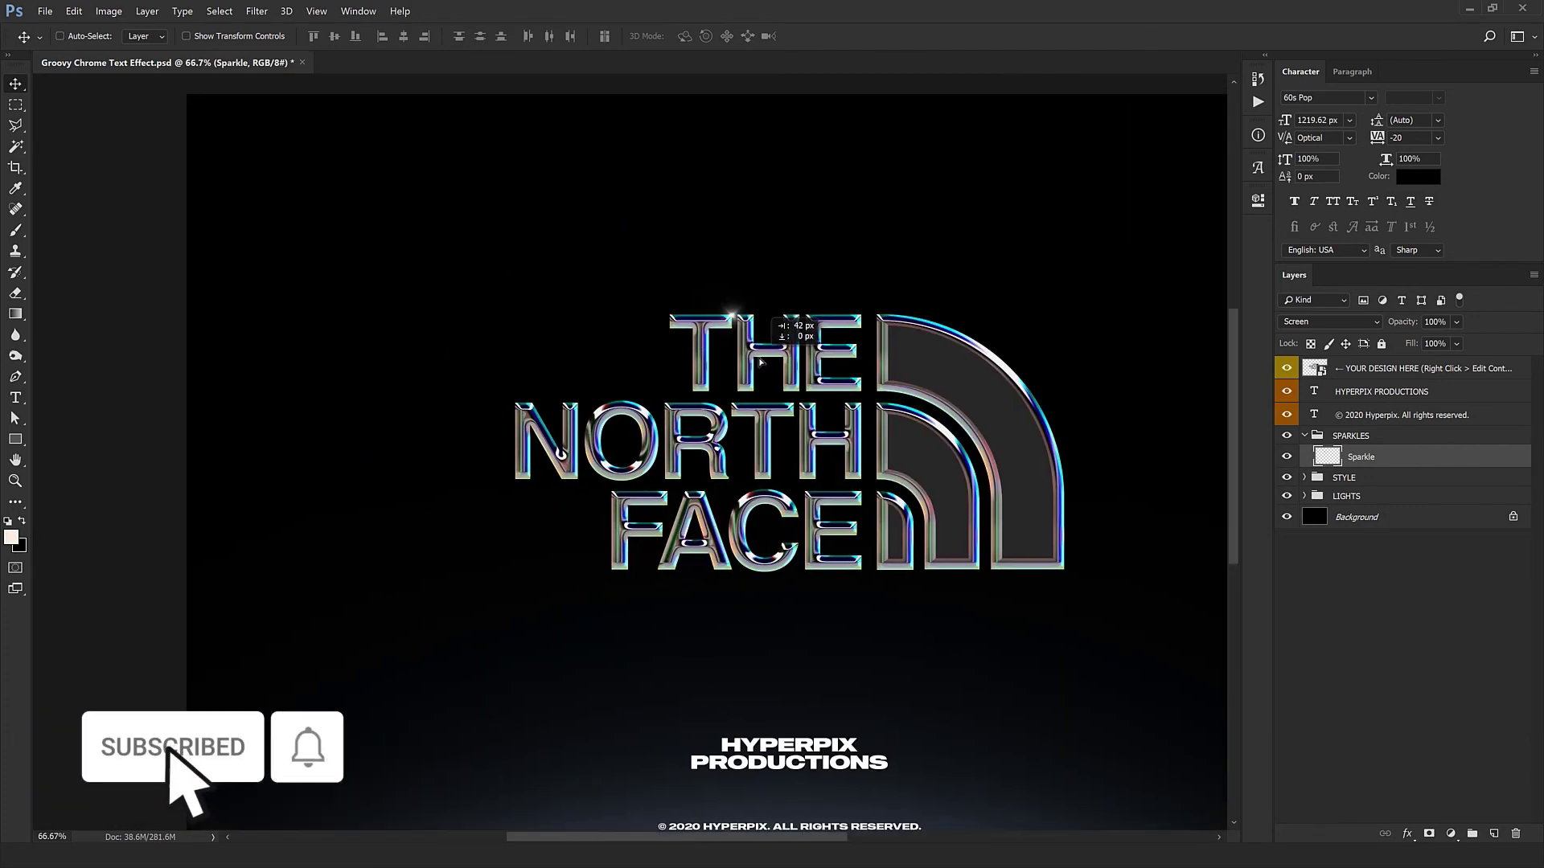
{"action": "scroll", "coordinate": [763, 360], "scroll_direction": "up", "scroll_amount": 1}
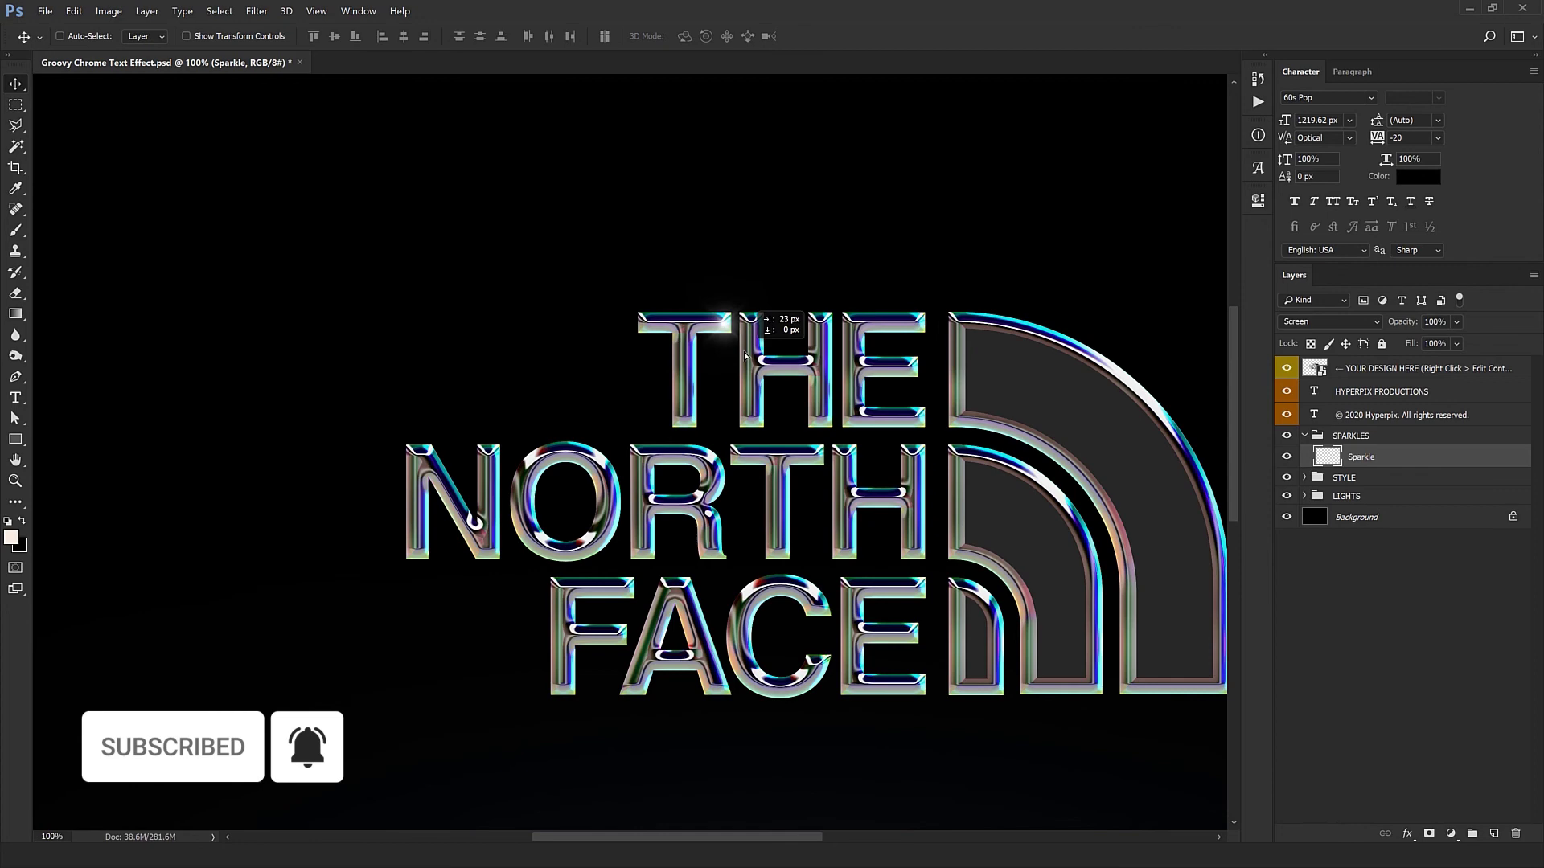
{"action": "left_click_drag", "start_coordinate": [745, 355], "coordinate": [745, 354]}
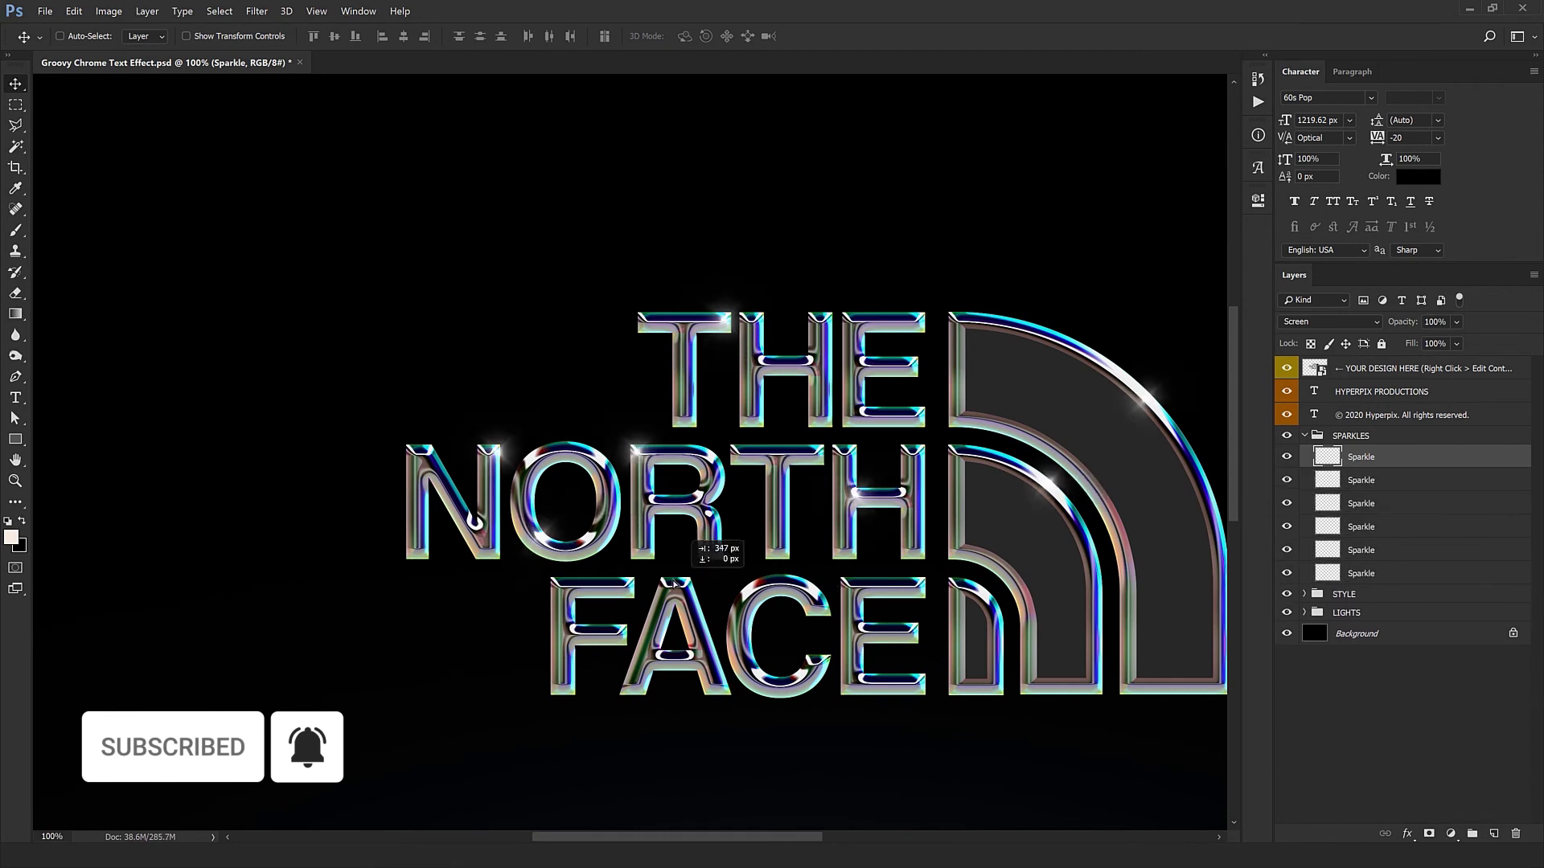
{"action": "left_click_drag", "start_coordinate": [819, 586], "coordinate": [820, 587]}
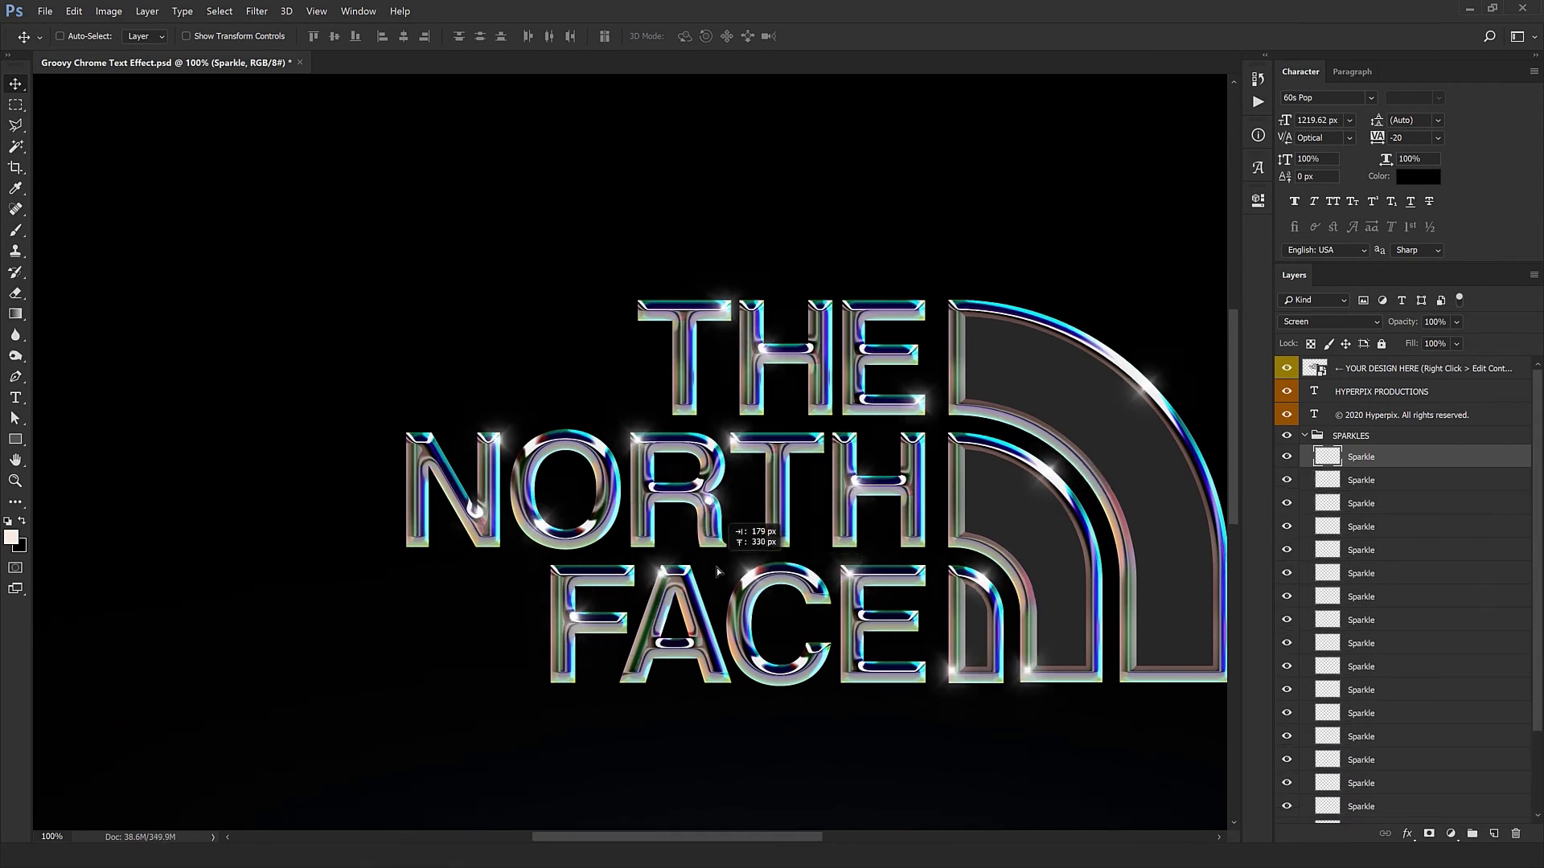
{"action": "scroll", "coordinate": [748, 616], "scroll_direction": "down", "scroll_amount": 1}
{"action": "scroll", "coordinate": [757, 716], "scroll_direction": "down", "scroll_amount": 1}
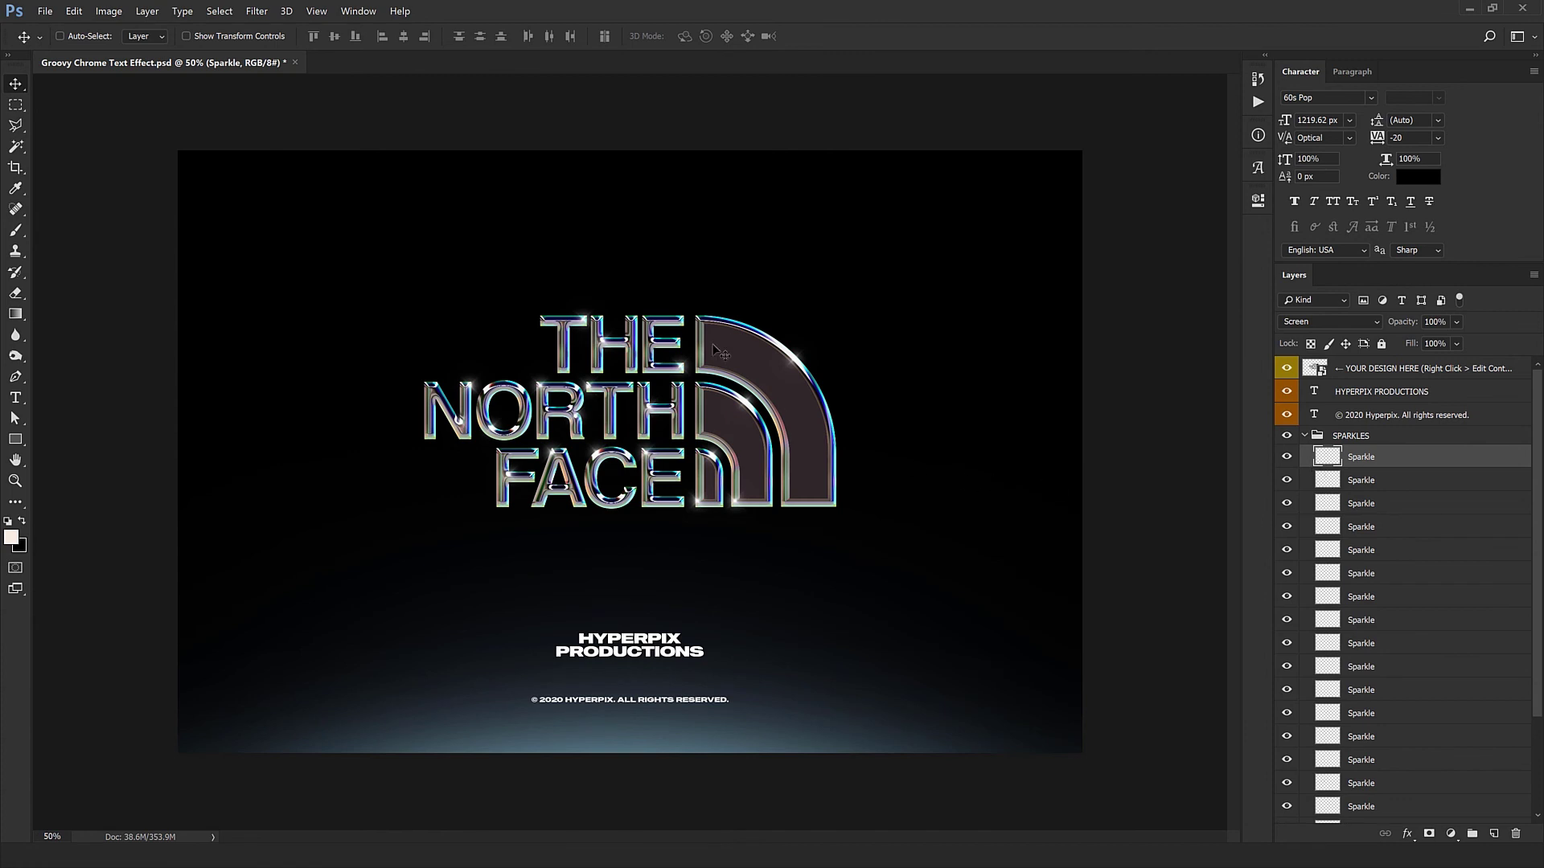